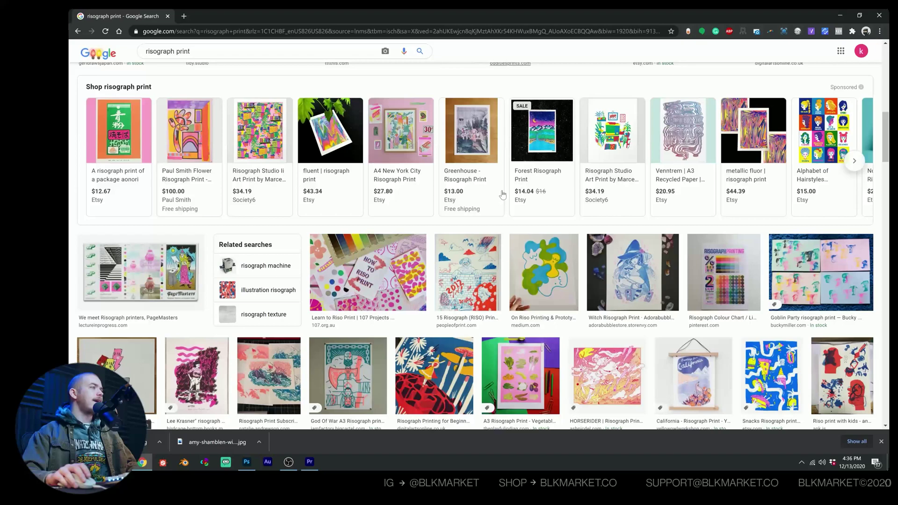
- Browse the image search results for risograph prints to study their limited ink colours and textures
scroll(502, 194, "down", 4)
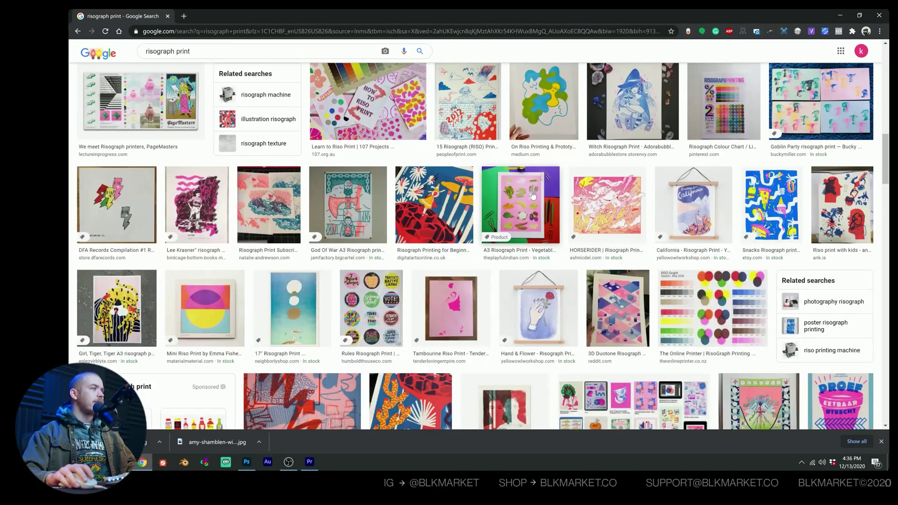
scroll(532, 195, "down", 5)
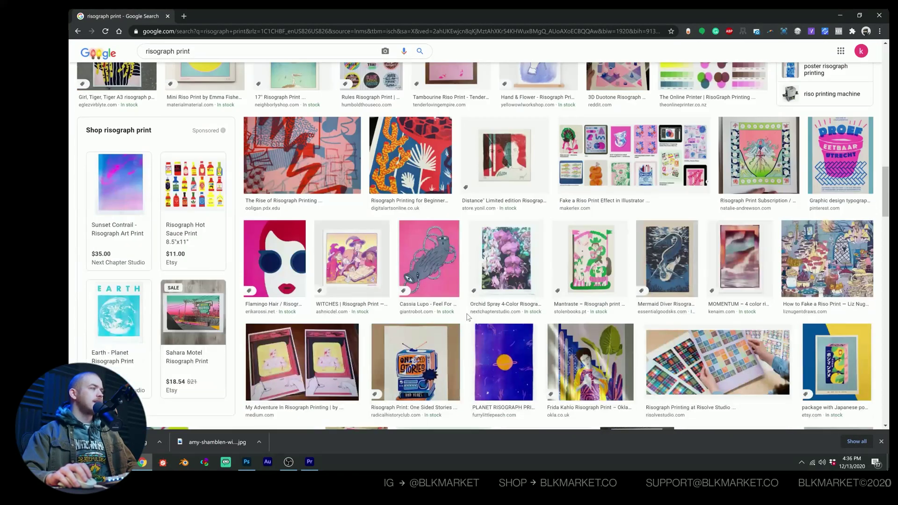
scroll(468, 317, "down", 4)
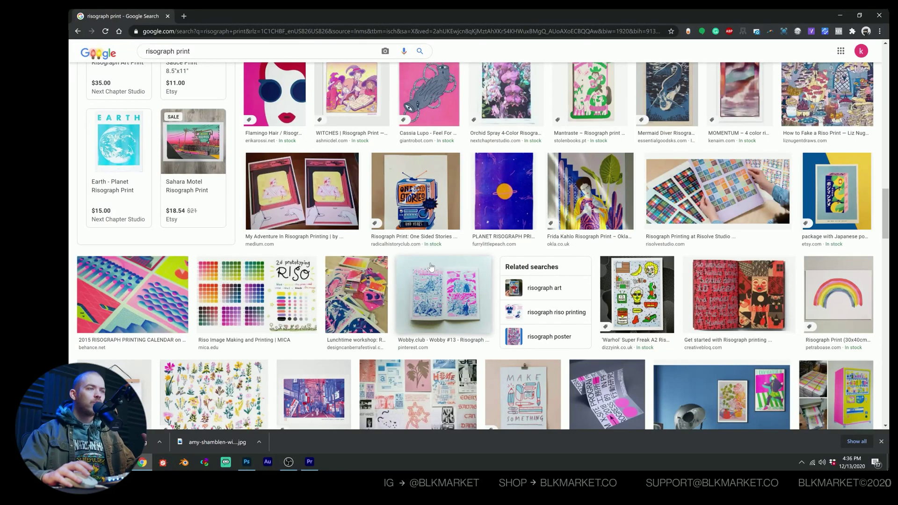
scroll(431, 266, "down", 5)
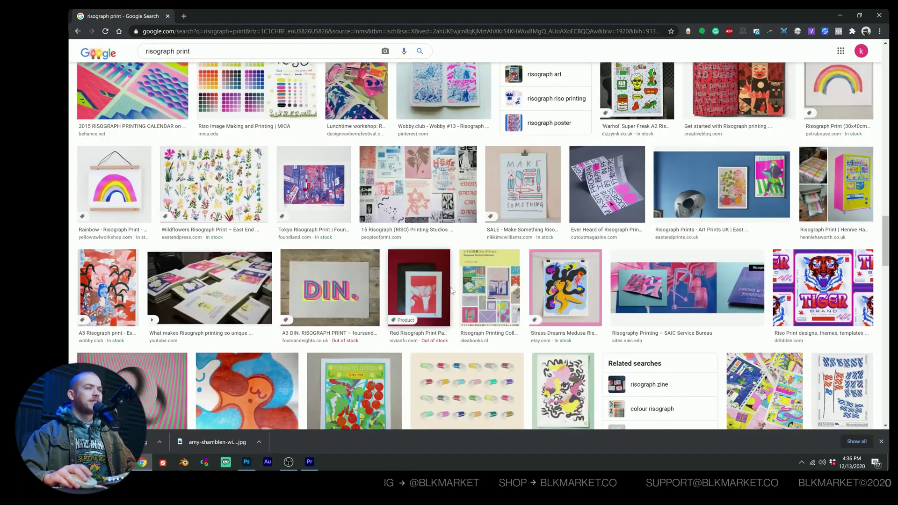
scroll(452, 291, "down", 3)
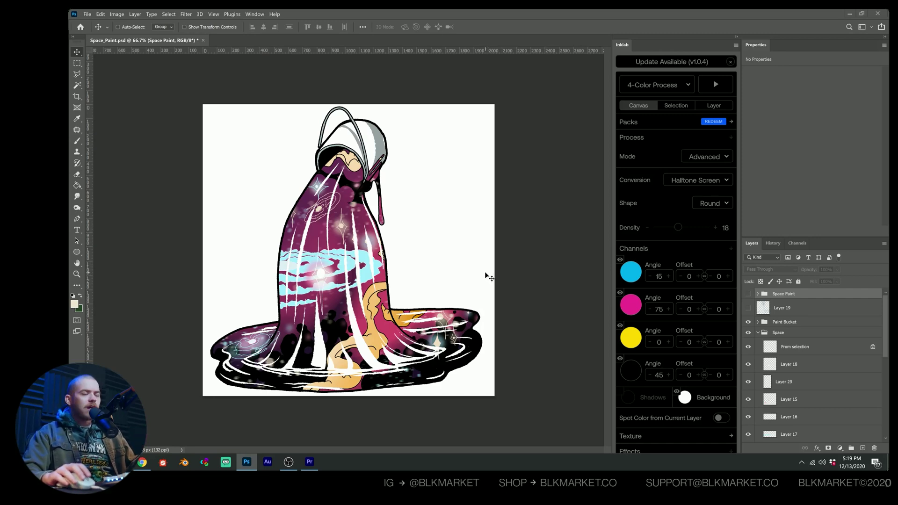
- Examine the artwork in Space_Paint.psd up close, from the lower puddle up through the blue bands and stars of the paint stream
key("z")
left_click(461, 348)
key("v")
left_click_drag(376, 332, 416, 273)
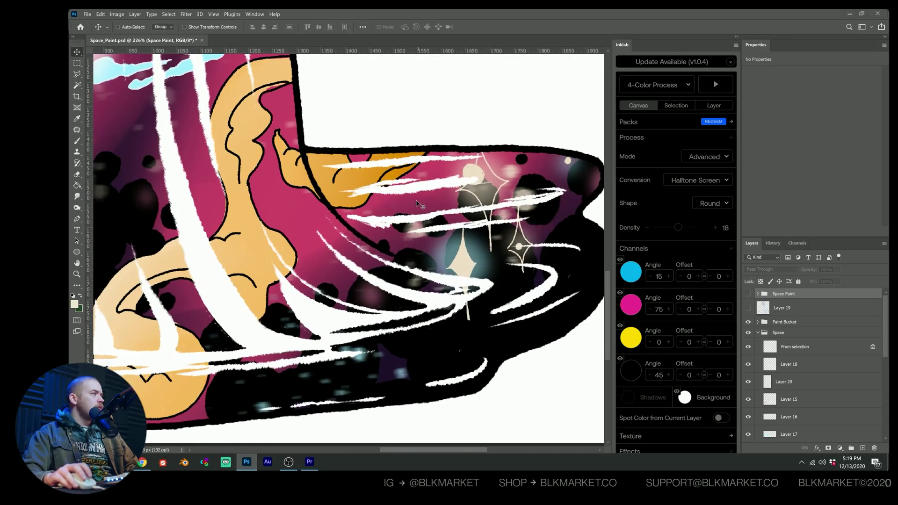
left_click_drag(218, 218, 419, 242)
left_click_drag(304, 146, 347, 277)
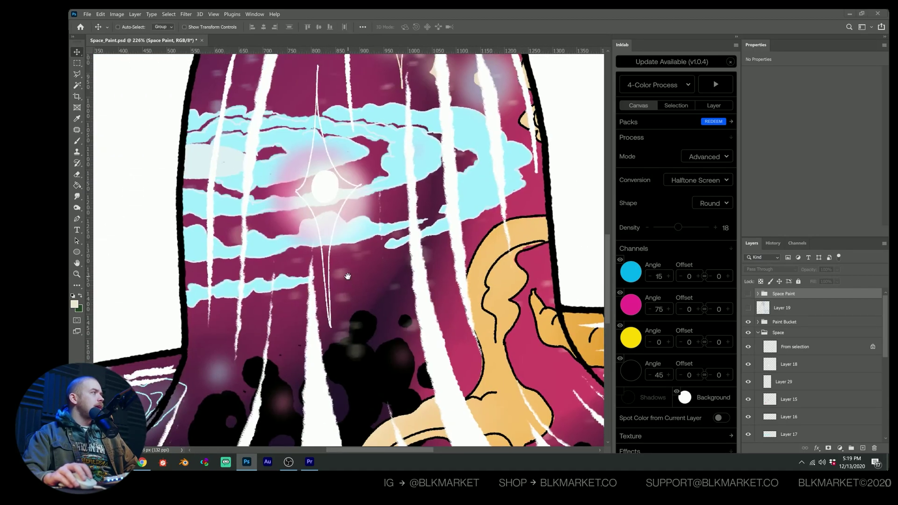
left_click_drag(347, 210, 349, 304)
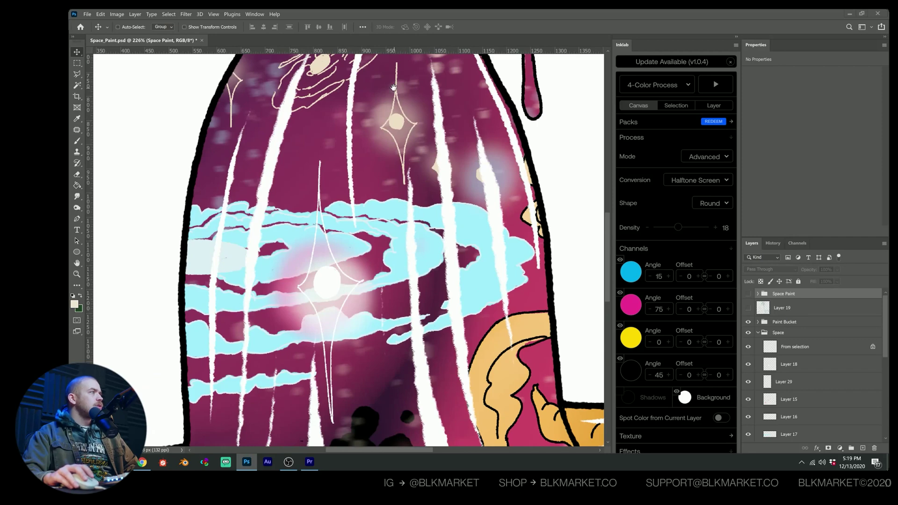
left_click_drag(394, 87, 396, 224)
left_click_drag(452, 157, 402, 281)
key("z")
key("v")
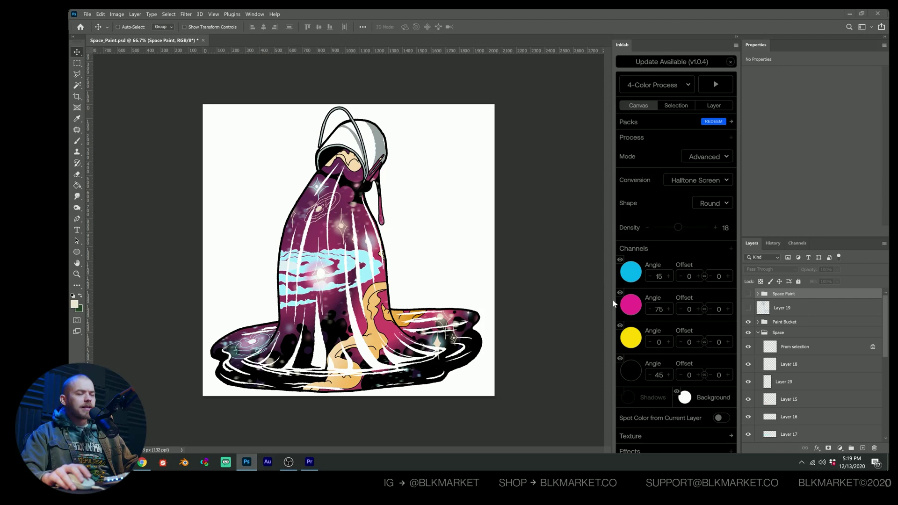
- Collapse the Space group and add a Color Overlay to Layer 32 using magenta sampled from the Inklab magenta channel swatch
left_click(757, 332)
left_click(799, 372)
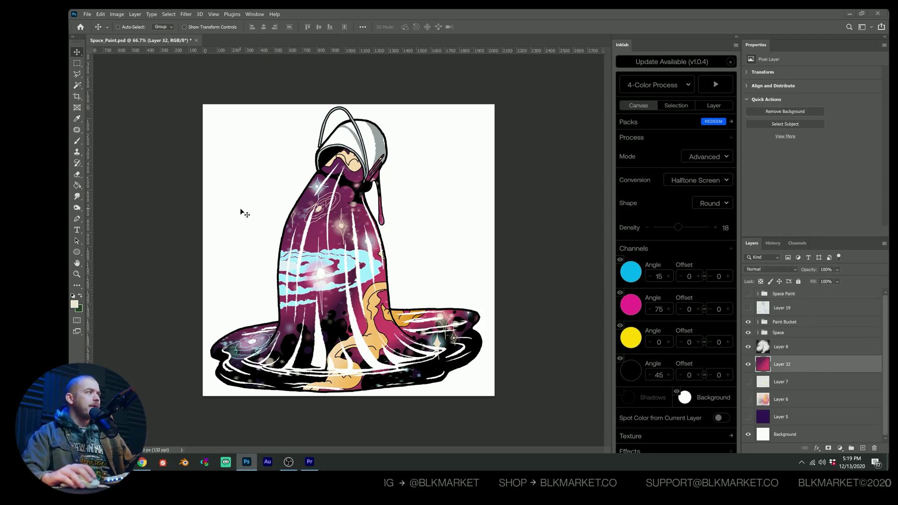
left_click(817, 448)
left_click(835, 416)
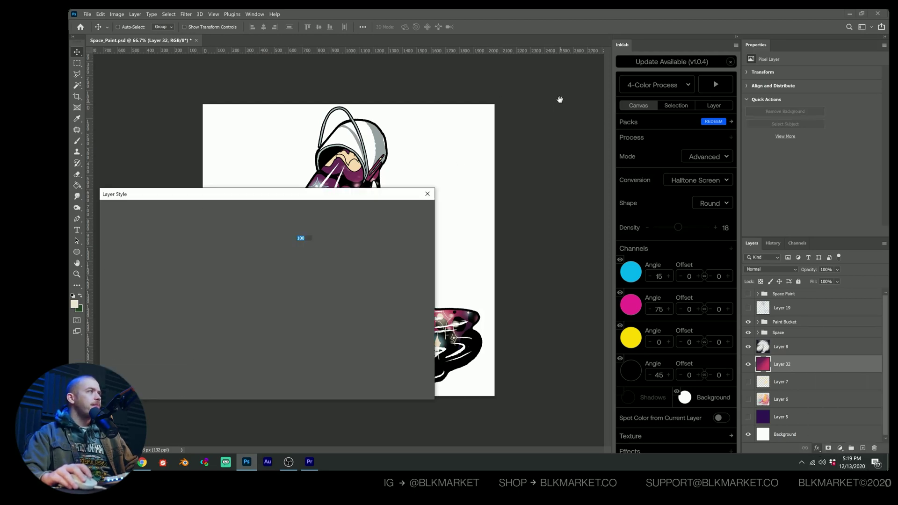
left_click_drag(357, 197, 363, 294)
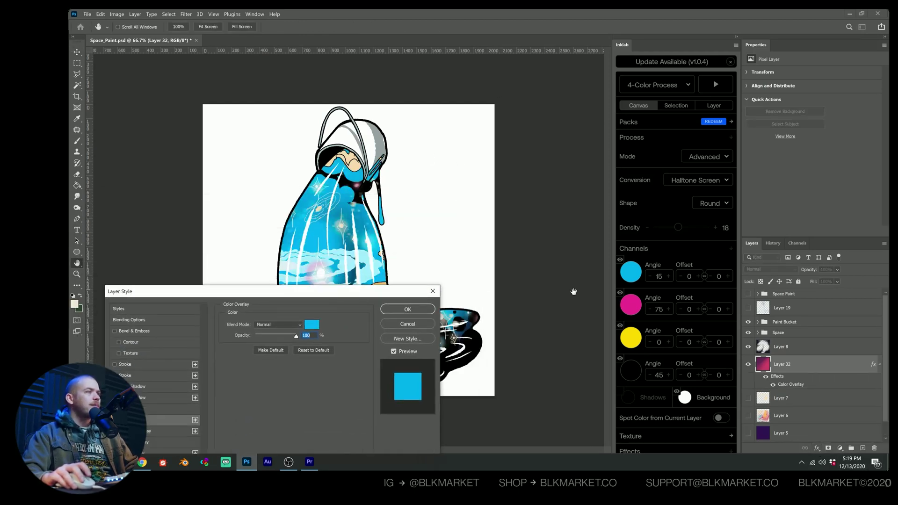
left_click(312, 325)
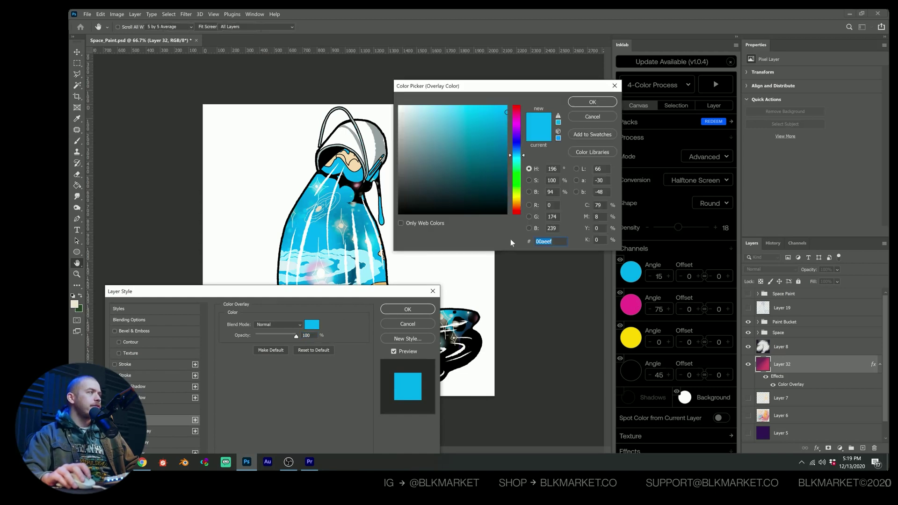
left_click(630, 300)
key("Return")
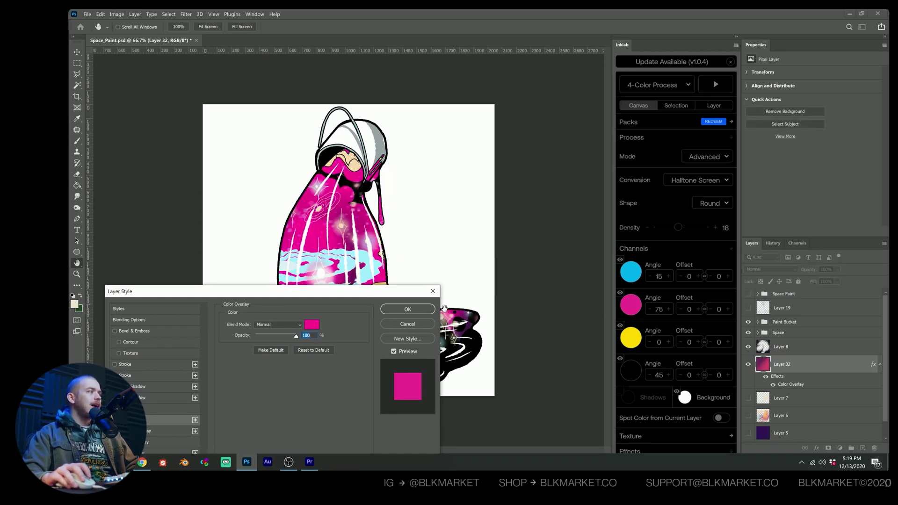
key("Return")
- Hide Layer 8, and hide Layer 9 inside the Space group
left_click(748, 346)
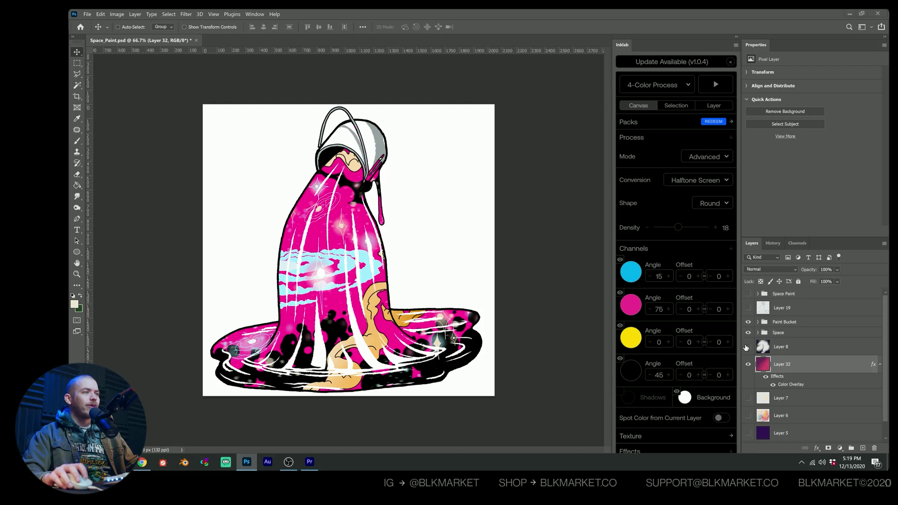
left_click(765, 346)
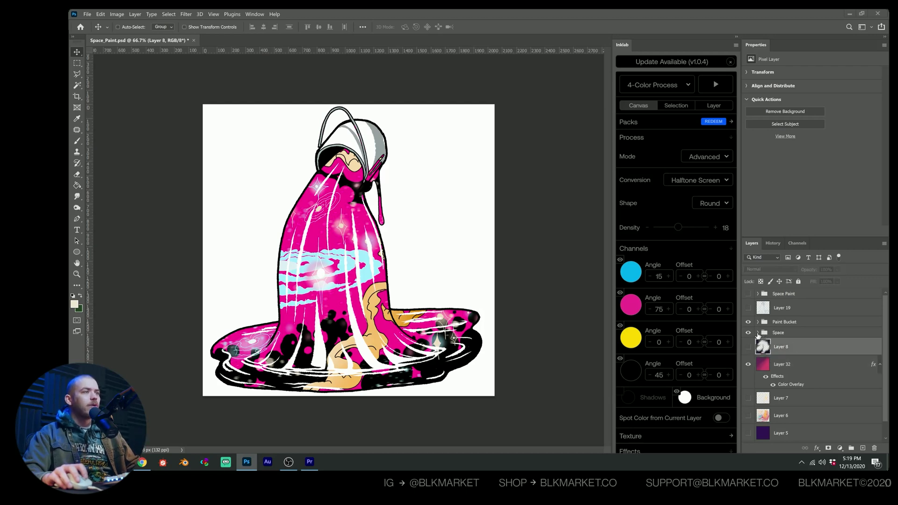
left_click(757, 332)
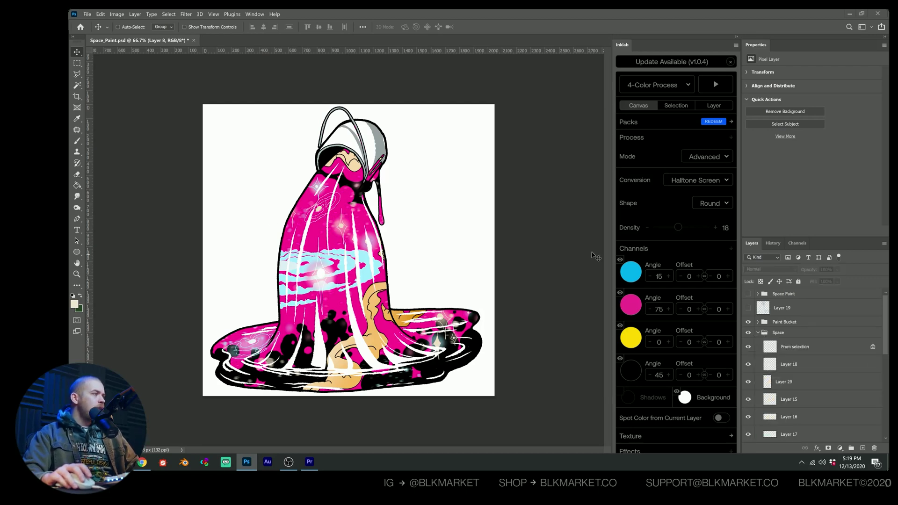
scroll(831, 385, "down", 2)
scroll(830, 384, "down", 3)
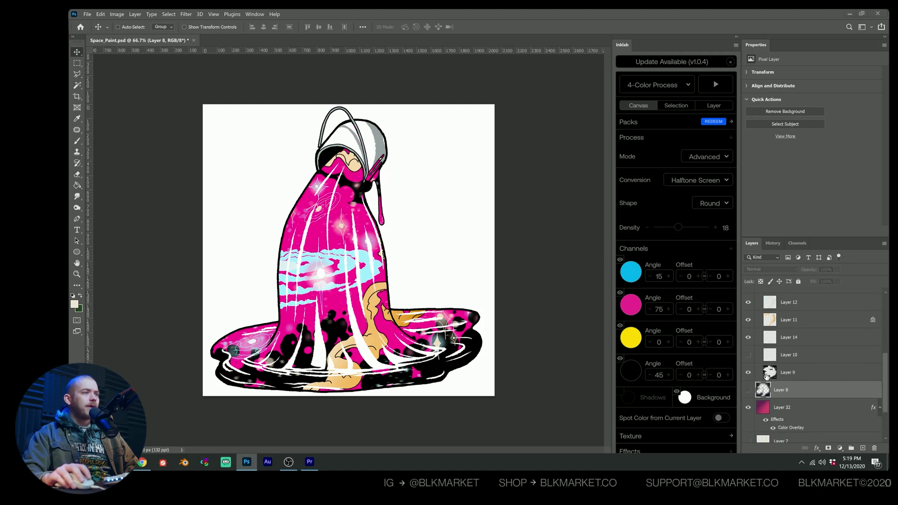
left_click(747, 374)
- Check the From selection layer by toggling its visibility, keep it shown, and hide Layer 18, Layer 29 and Layer 15
scroll(749, 376, "up", 2)
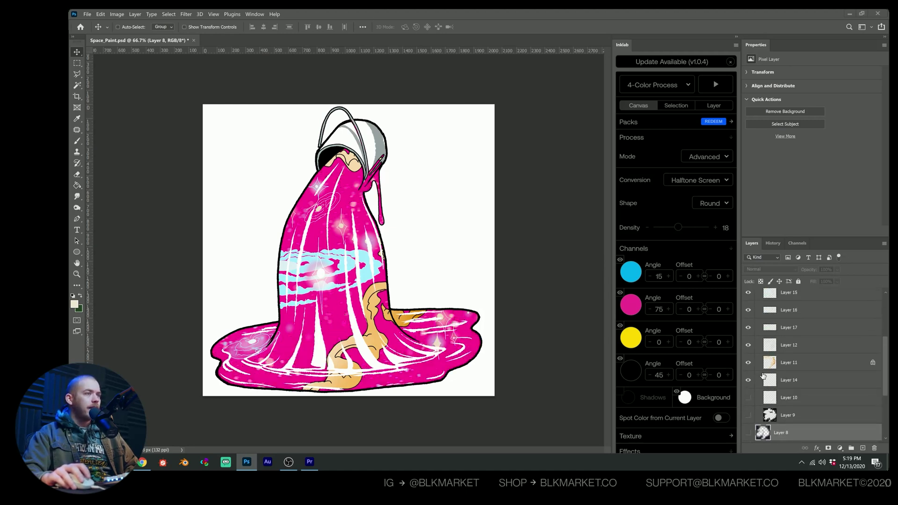
scroll(755, 346, "up", 3)
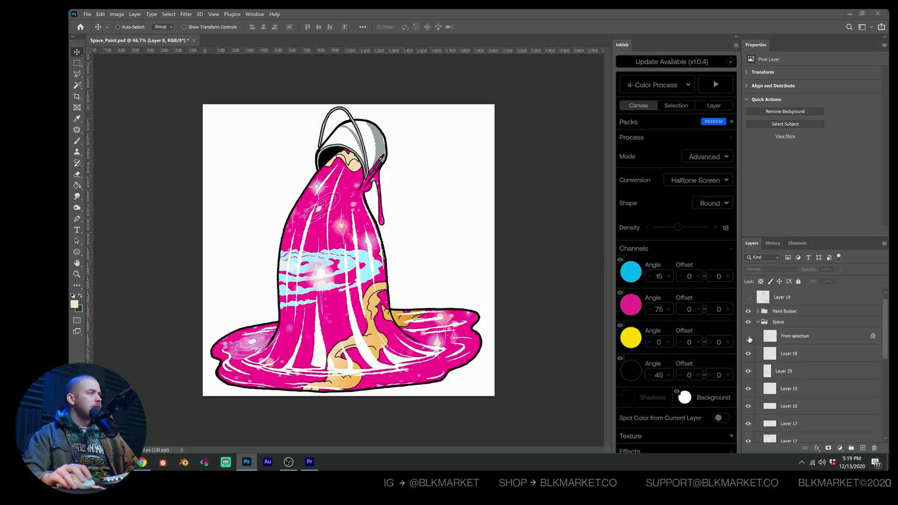
left_click(748, 337)
left_click(748, 337)
left_click(749, 336)
left_click(749, 337)
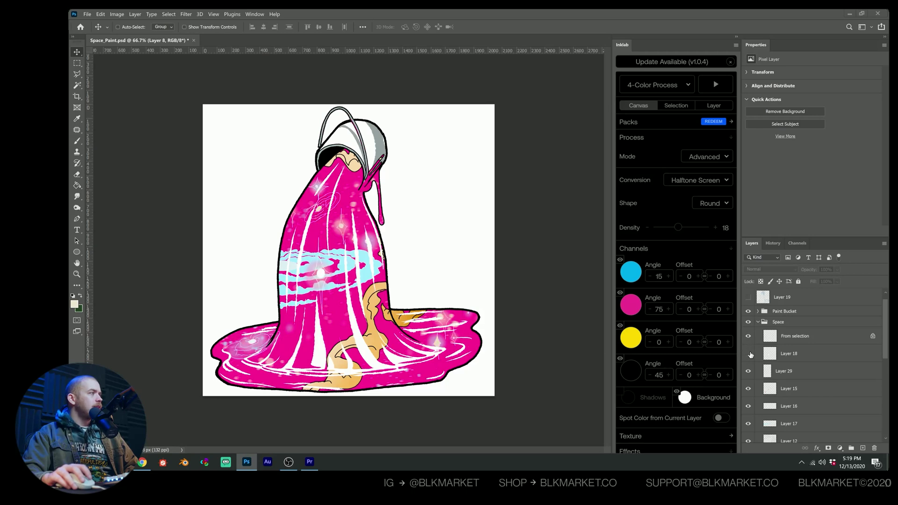
left_click(749, 354)
left_click(749, 371)
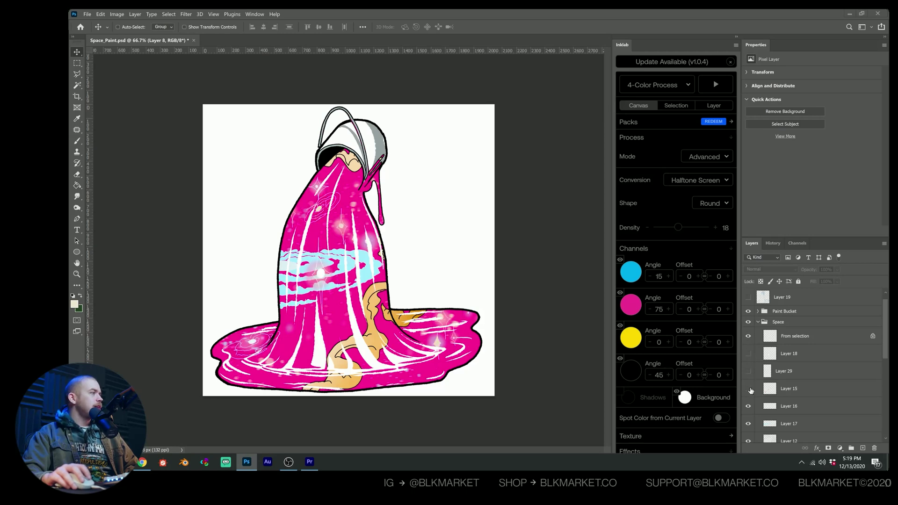
left_click(748, 389)
- Toggle Layers 16 and 17 in the Space group, keep both shown, and hide Layer 12
scroll(757, 406, "down", 2)
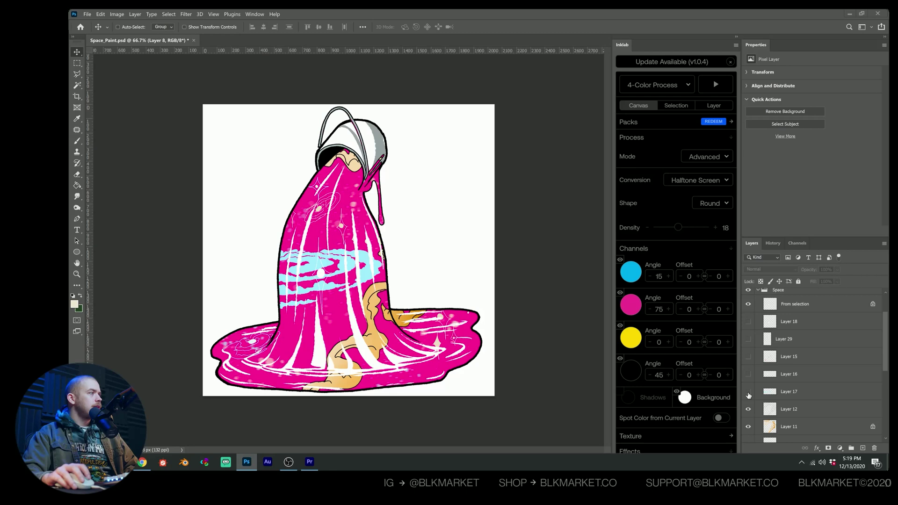
left_click(748, 375)
left_click(749, 376)
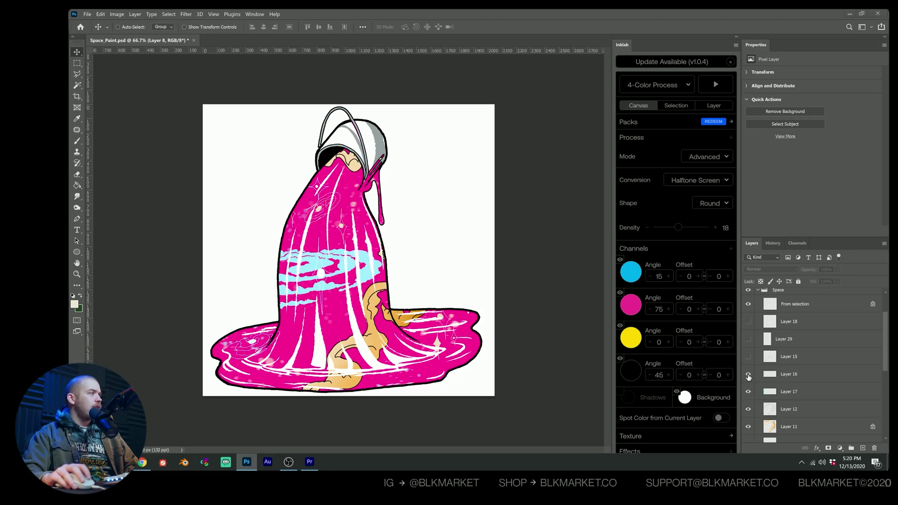
scroll(748, 378, "down", 3)
left_click(749, 373)
left_click(748, 373)
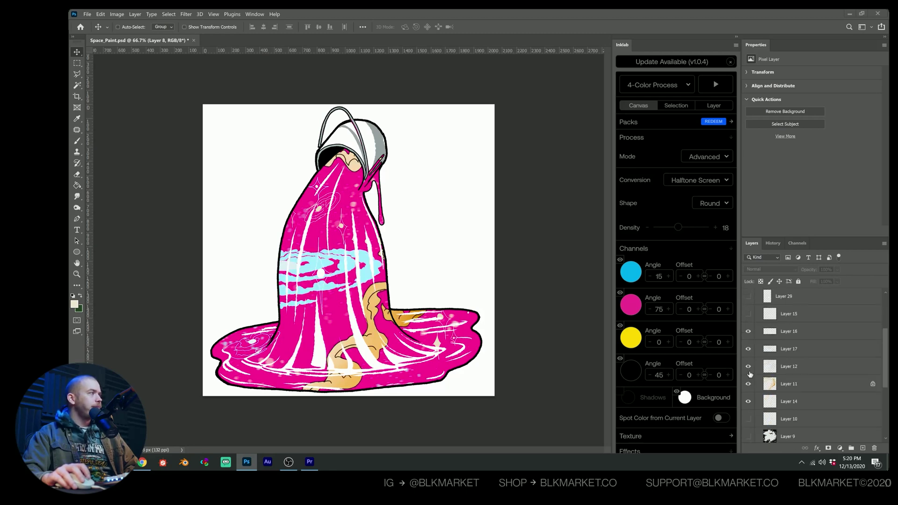
left_click(749, 373)
- Compare the artwork with Layer 10 shown and hidden
scroll(750, 374, "down", 2)
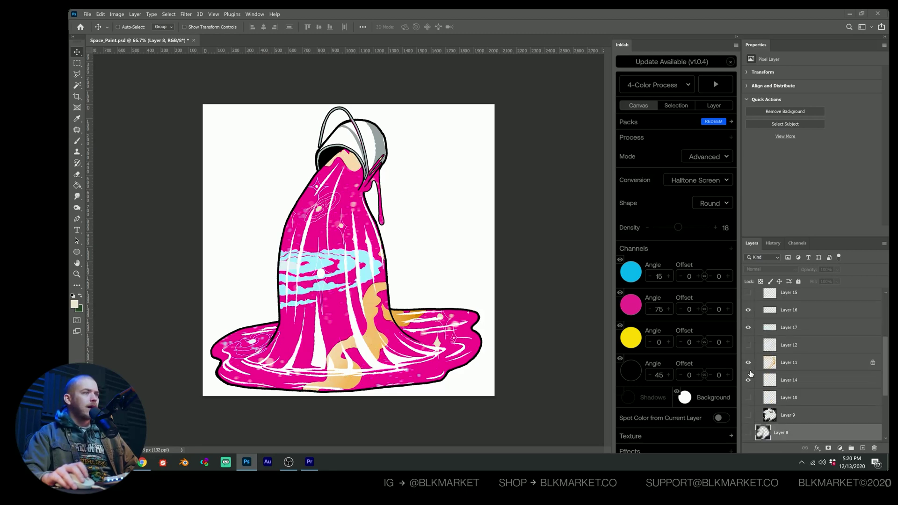
left_click(748, 399)
left_click(748, 399)
left_click(748, 398)
- Add a Color Overlay to Layer 11 using yellow ffd800 sampled from the Inklab yellow channel swatch
scroll(796, 391, "up", 1)
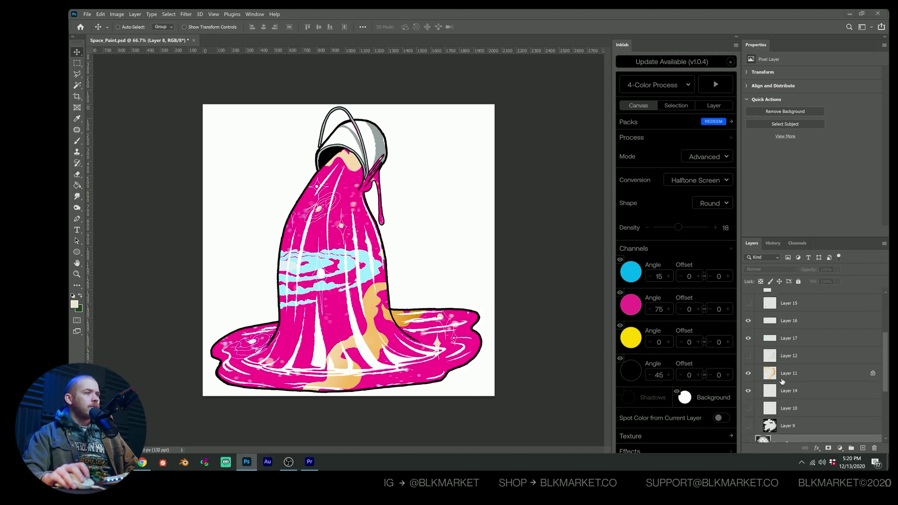
left_click(801, 381)
left_click(817, 447)
left_click(830, 415)
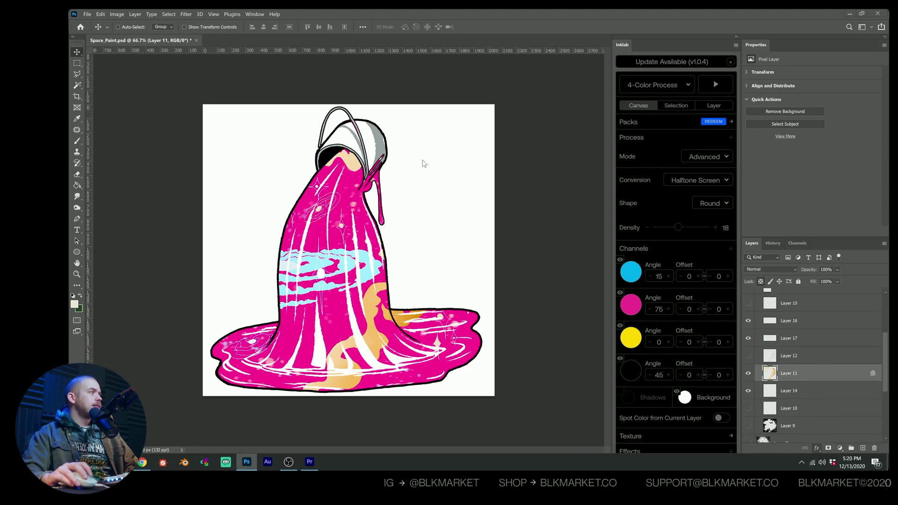
left_click_drag(333, 239, 299, 164)
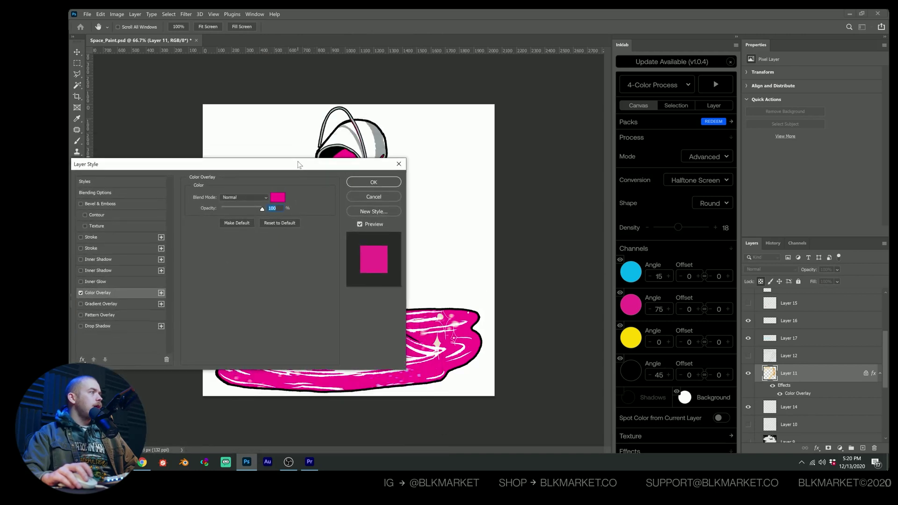
left_click(280, 198)
left_click_drag(431, 257, 630, 338)
left_click(598, 101)
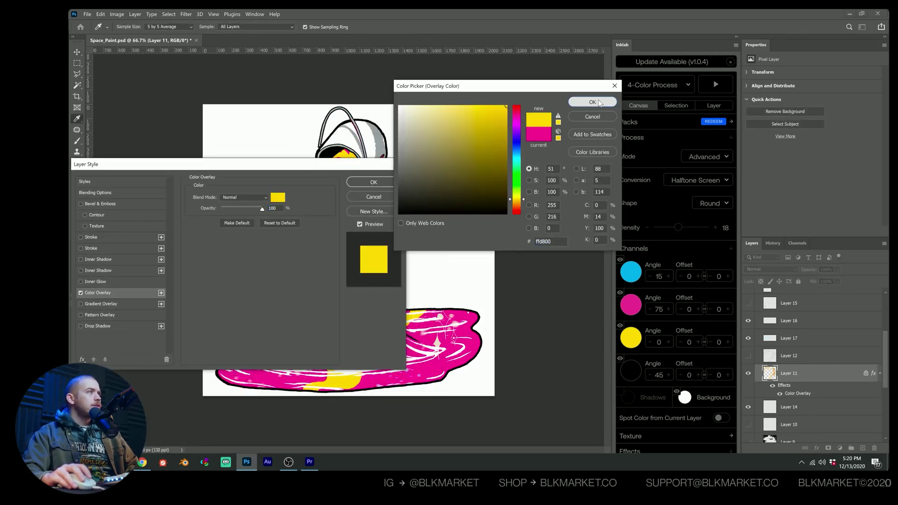
left_click(593, 102)
left_click(373, 182)
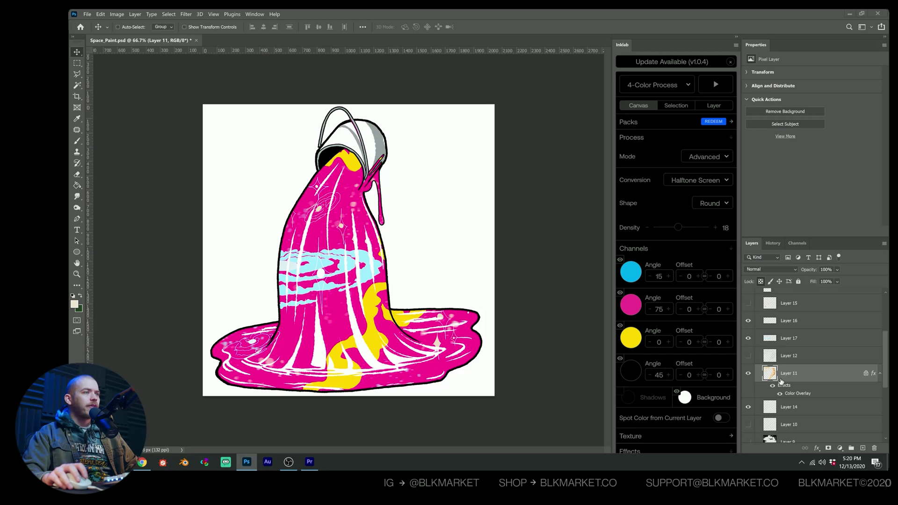
- Add a Color Overlay to Layer 17 using cyan 00aeef sampled from the Inklab cyan channel swatch
left_click(806, 342)
left_click(818, 449)
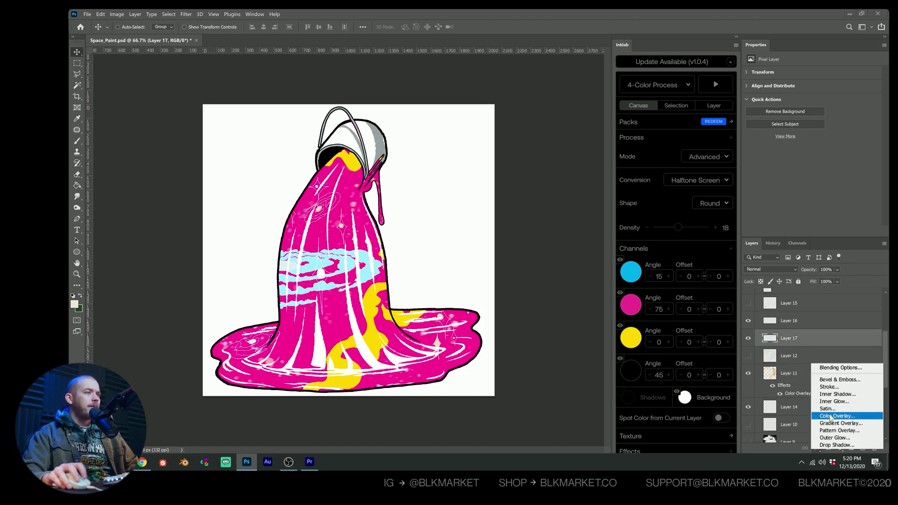
left_click(832, 416)
left_click_drag(324, 167, 344, 136)
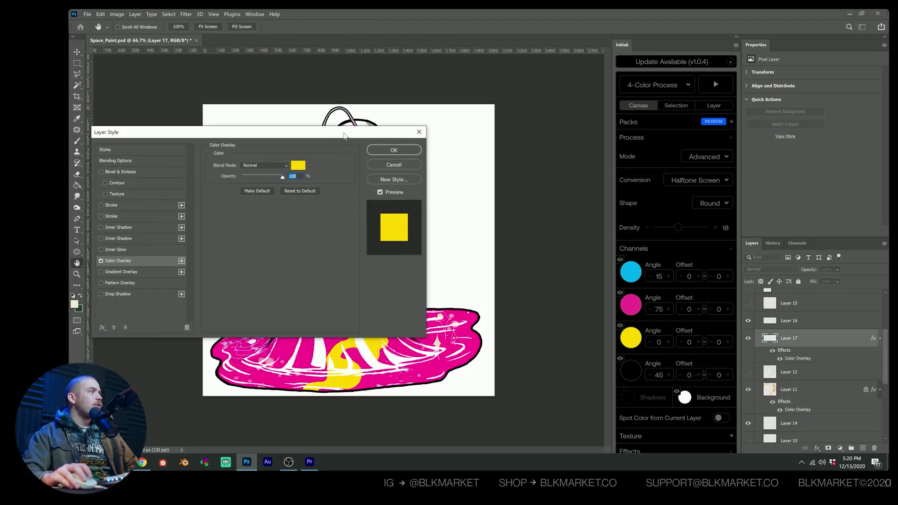
left_click(303, 166)
left_click_drag(453, 262, 631, 272)
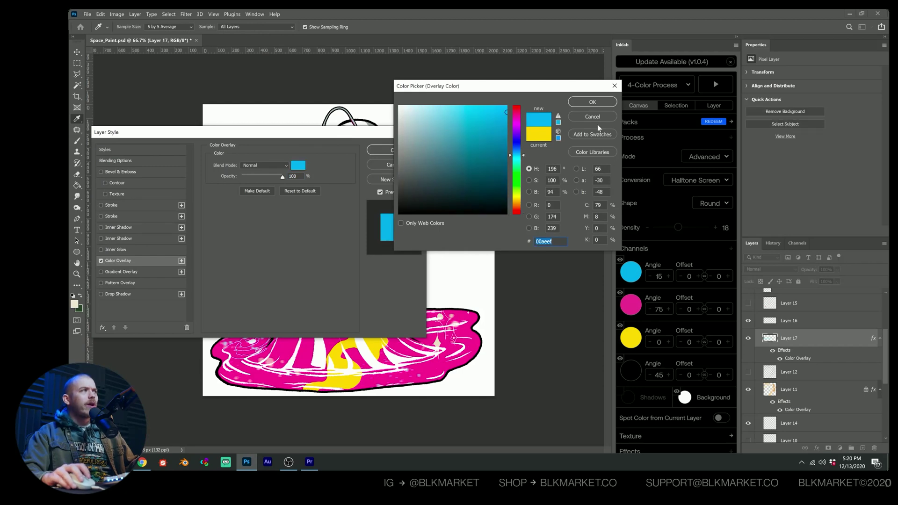
left_click(596, 105)
left_click(395, 150)
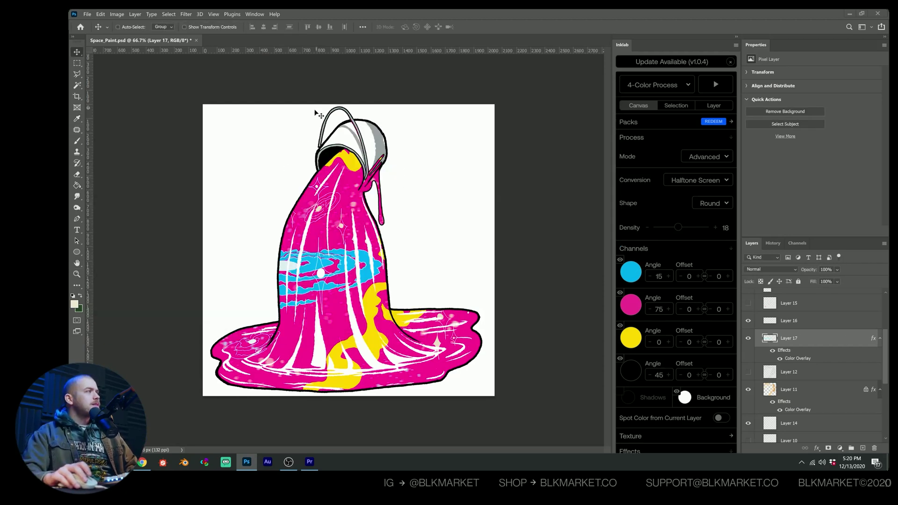
- Compare the artwork with Layer 16 and the Space group's From selection layer shown and hidden
scroll(751, 360, "up", 2)
left_click(748, 354)
left_click(749, 355)
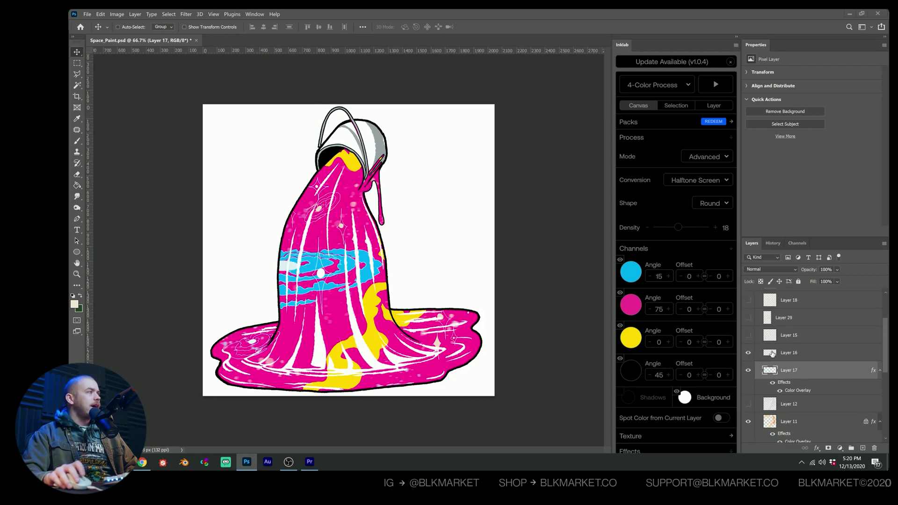
scroll(749, 351, "up", 3)
left_click(748, 336)
left_click(748, 337)
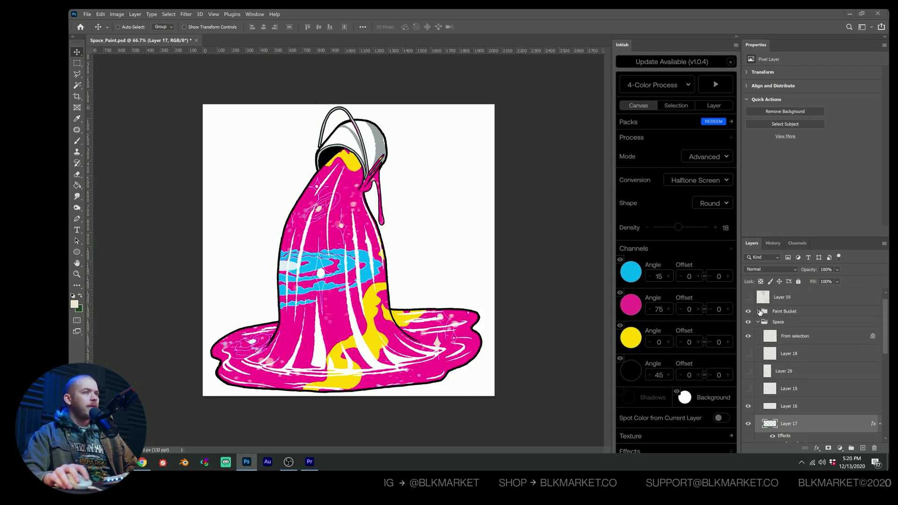
- Expand the Paint Bucket group, toggle Layers 22 and 24 while keeping both shown, and hide the locked Layer 23
left_click(759, 311)
left_click(749, 325)
left_click(748, 325)
left_click(750, 344)
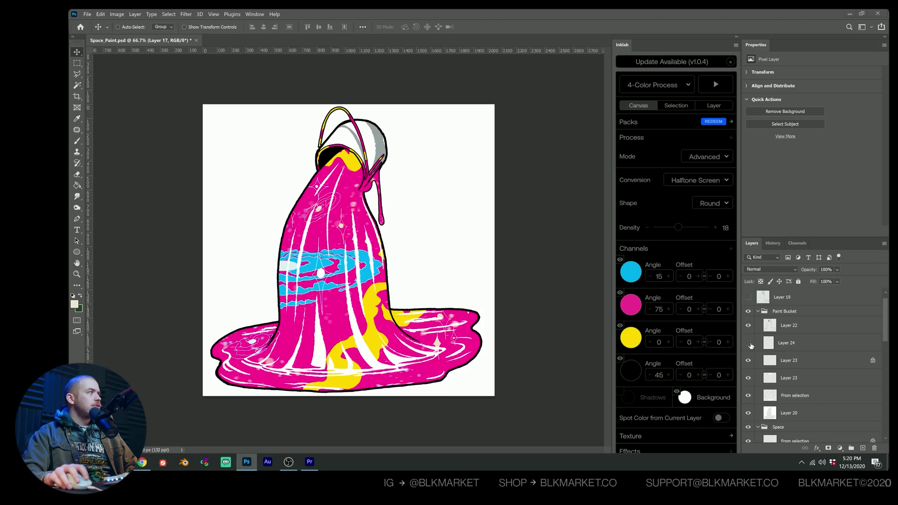
left_click(749, 344)
left_click(749, 361)
left_click(811, 364)
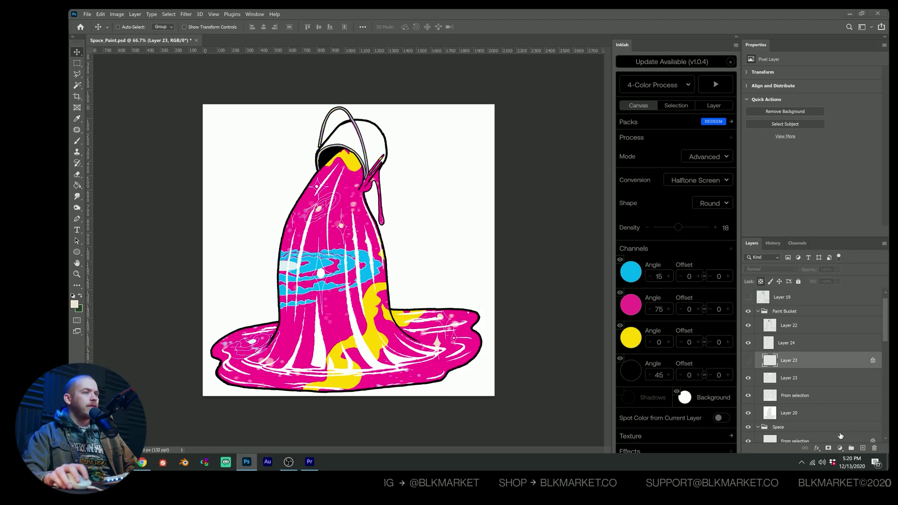
- Add a new layer above the locked Layer 23 and fill both parts of the bucket's outer side with cyan sampled from the artwork
left_click(863, 448)
key("g")
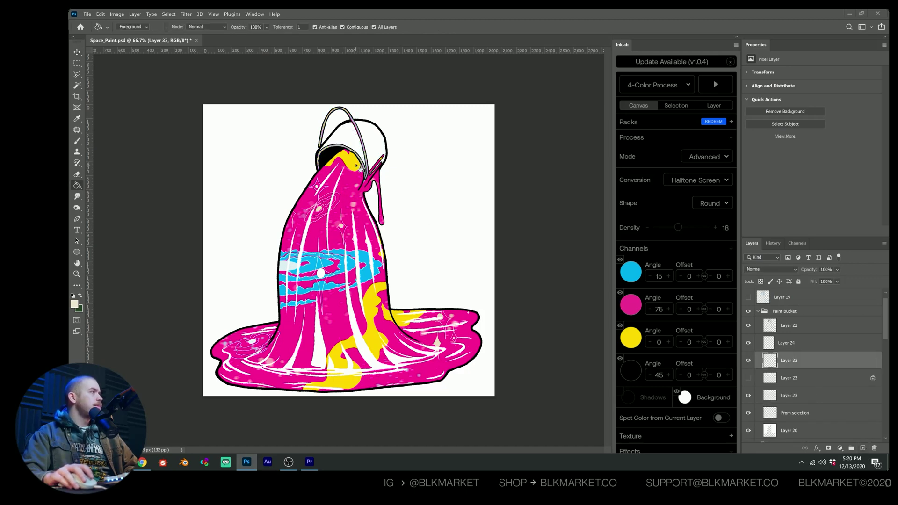
left_click(372, 140)
key("ctrl+z")
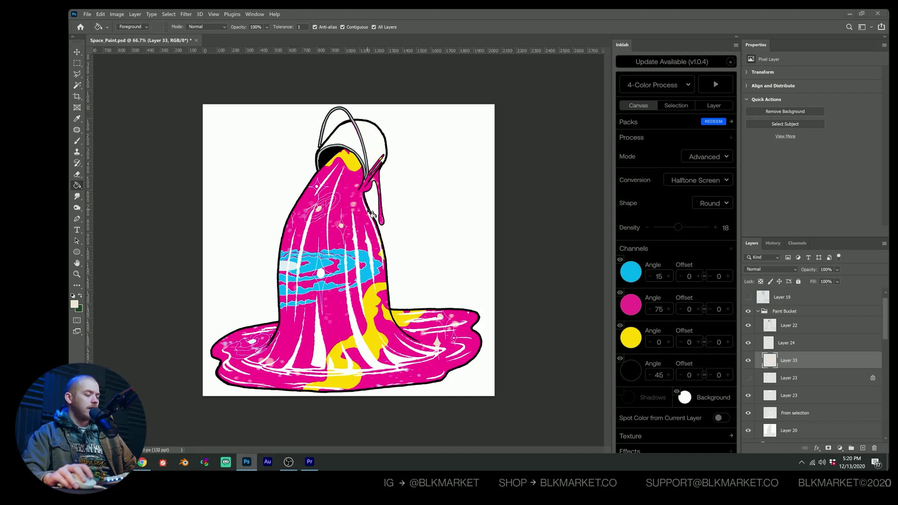
left_click(372, 270, "alt")
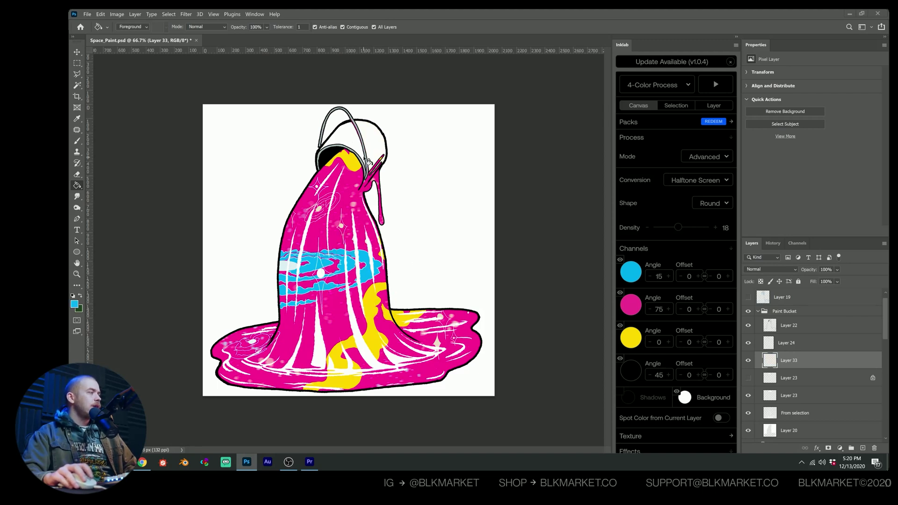
left_click(372, 142)
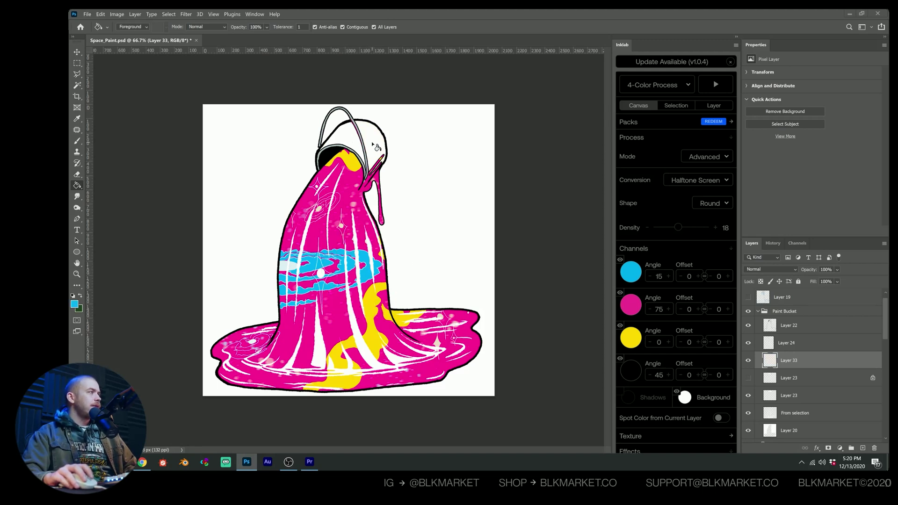
left_click(337, 134)
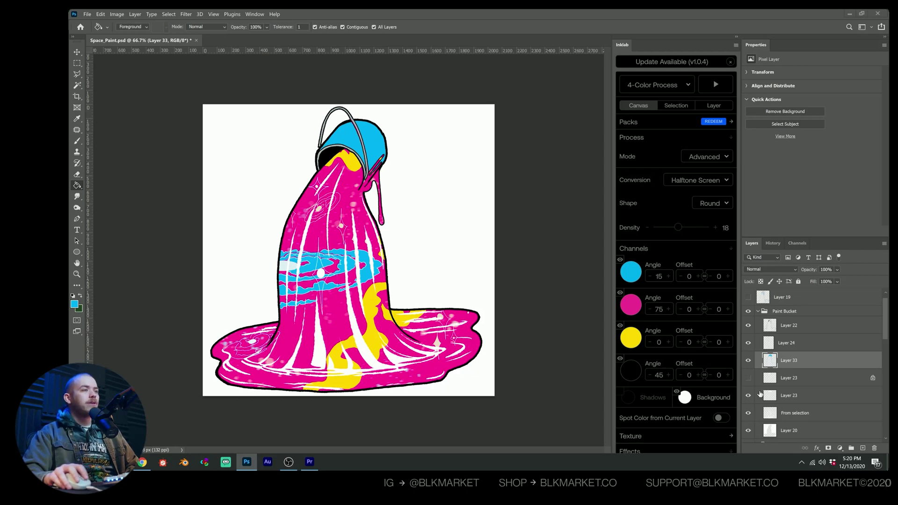
- Toggle the From selection layer and Layers 20, 22 and 24 in the Paint Bucket group to check what each contributes
left_click(749, 414)
left_click(748, 414)
left_click(749, 430)
left_click(749, 430)
scroll(762, 412, "down", 3)
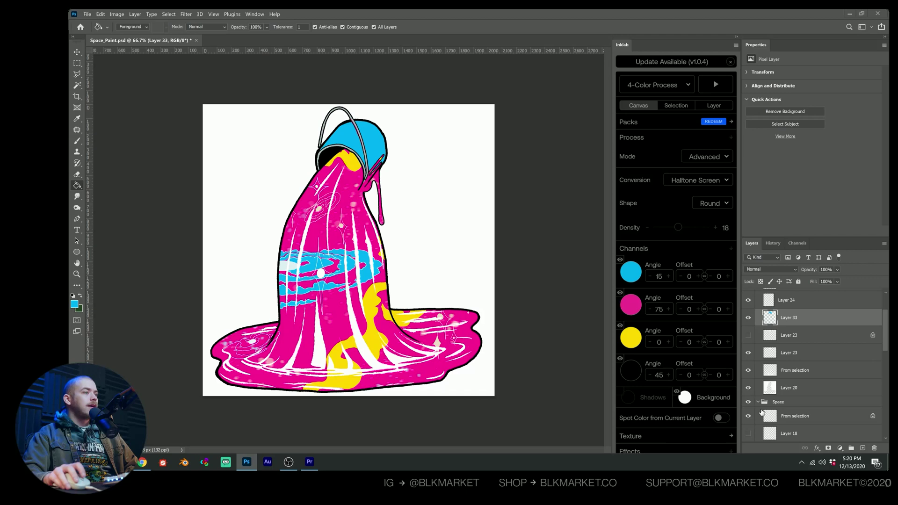
scroll(748, 389, "up", 3)
left_click(748, 337)
left_click(749, 337)
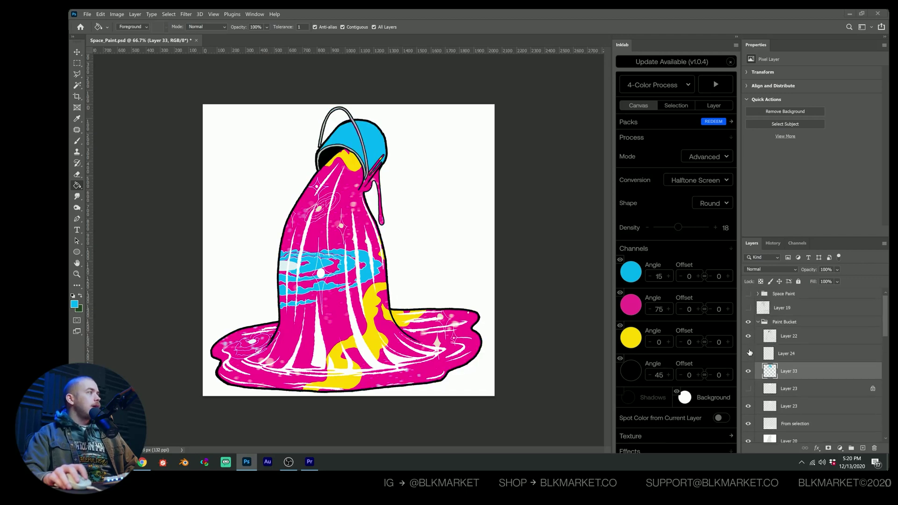
left_click(748, 352)
left_click(749, 353)
left_click(810, 355)
left_click(817, 448)
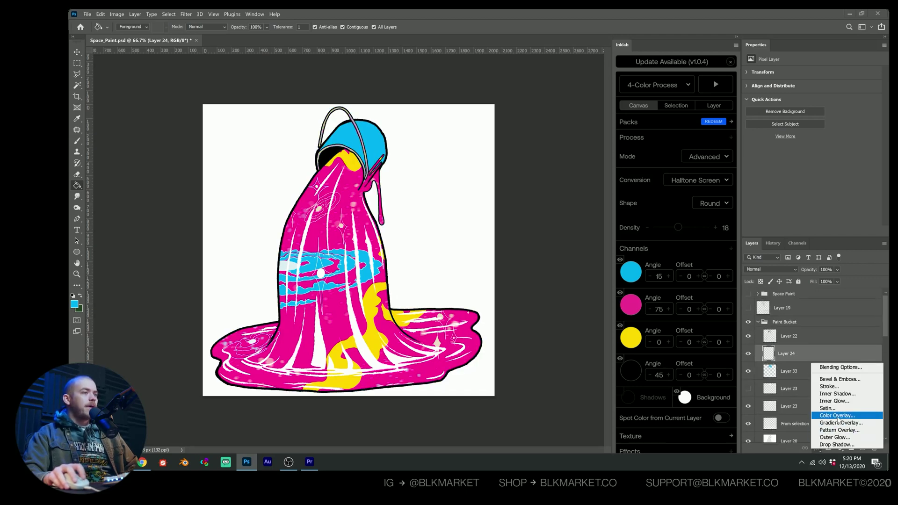
left_click(838, 415)
left_click_drag(349, 123, 646, 176)
left_click(592, 210)
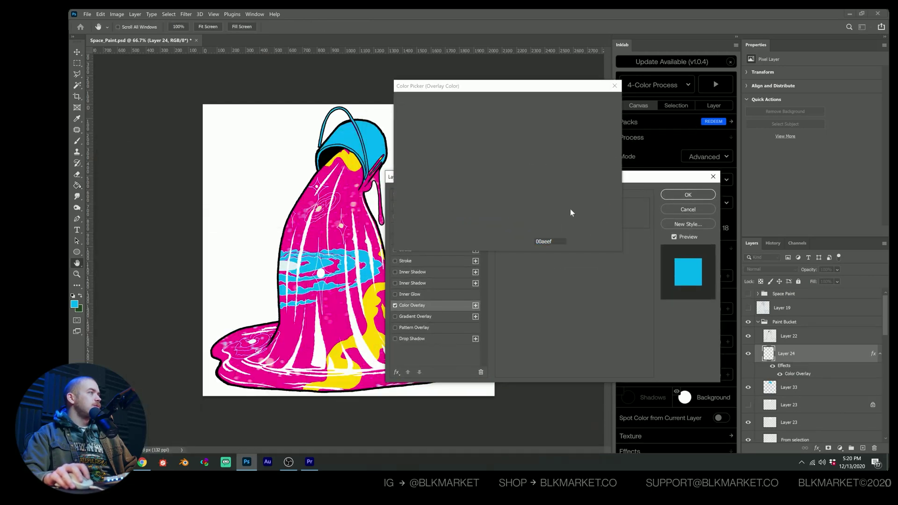
left_click(320, 232)
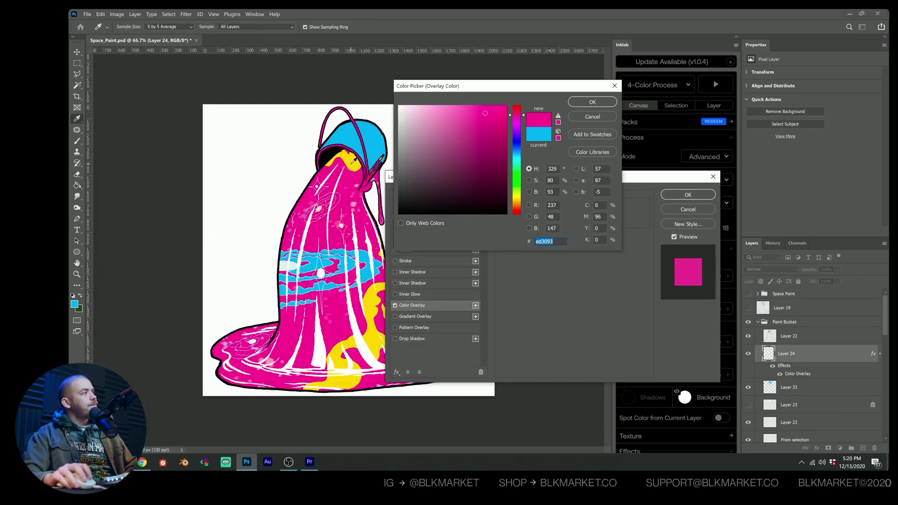
left_click(354, 161)
left_click(350, 129)
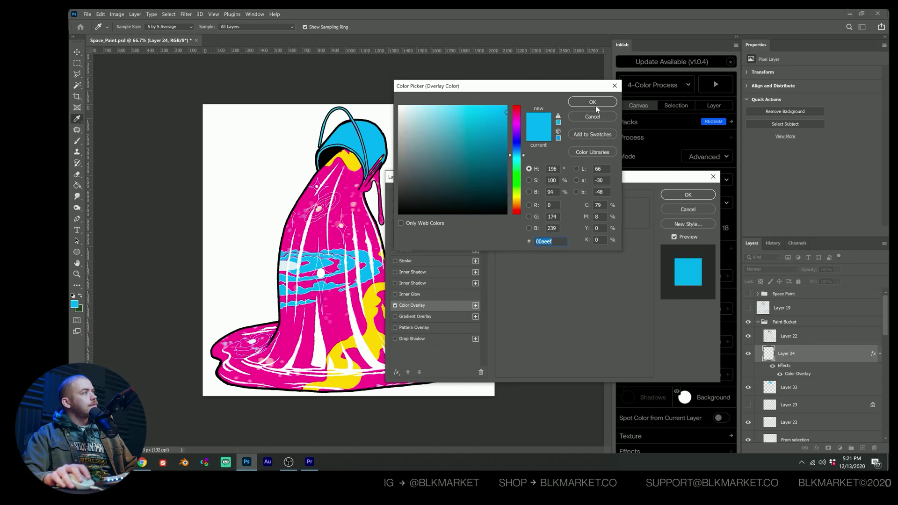
left_click(606, 121)
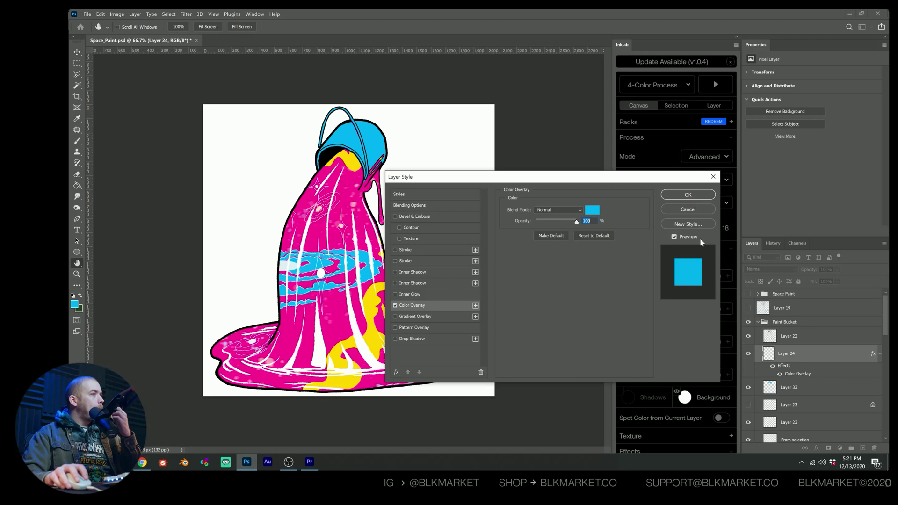
left_click(699, 209)
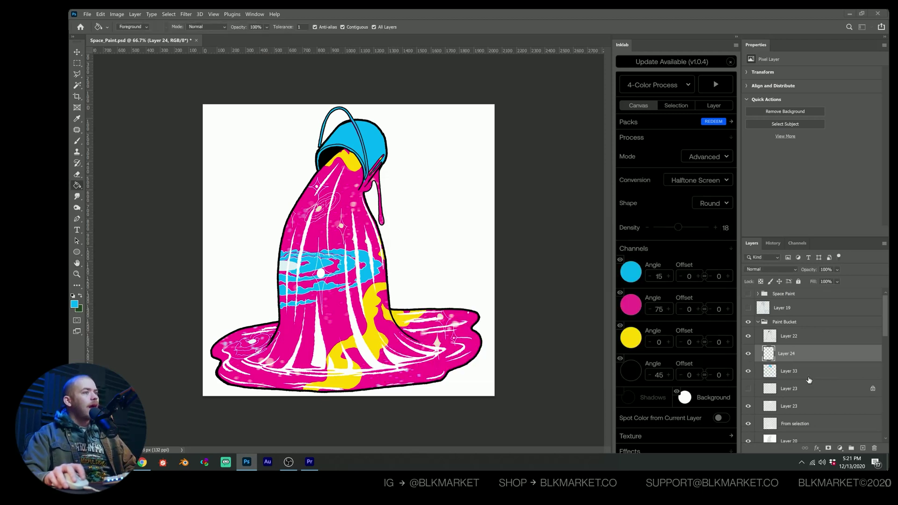
- Add a Color Overlay to Layer 33, try magenta ed3093, and settle on yellow ffd800 sampled from the artwork's yellow paint
left_click(805, 388)
left_click(815, 377)
left_click(817, 448)
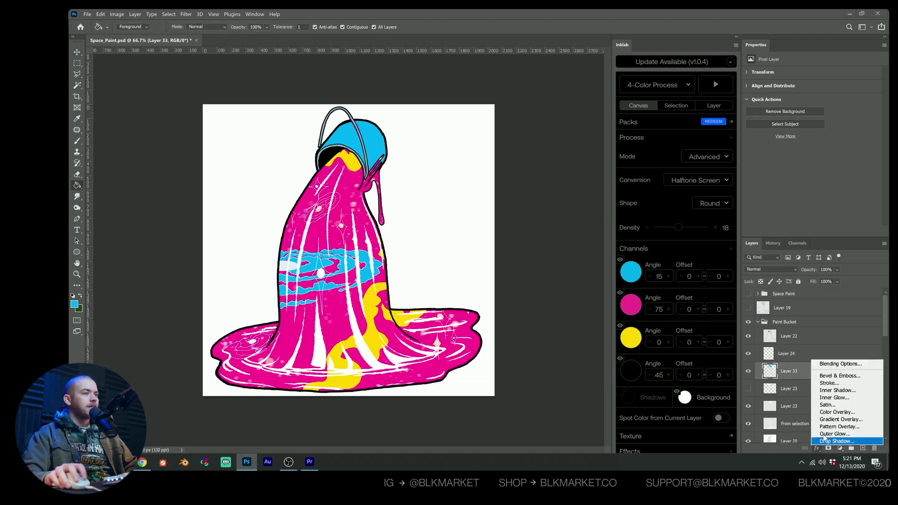
left_click(838, 414)
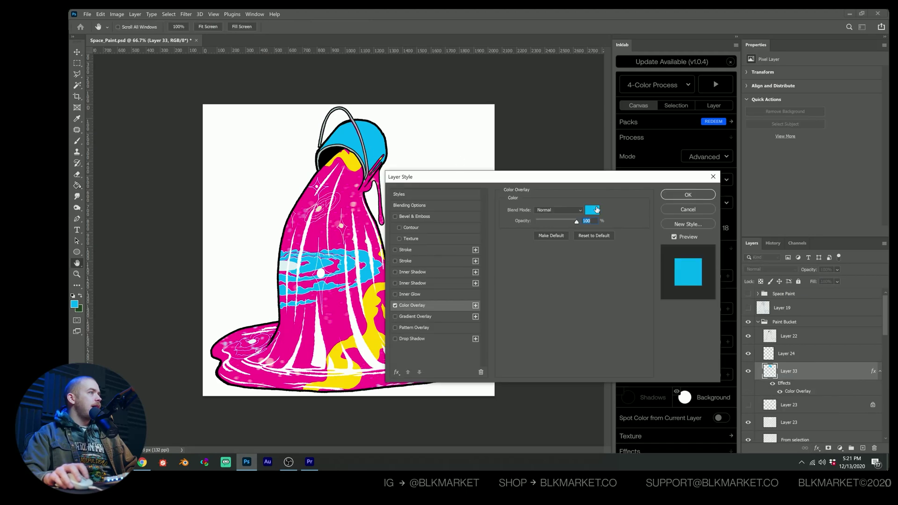
left_click(595, 210)
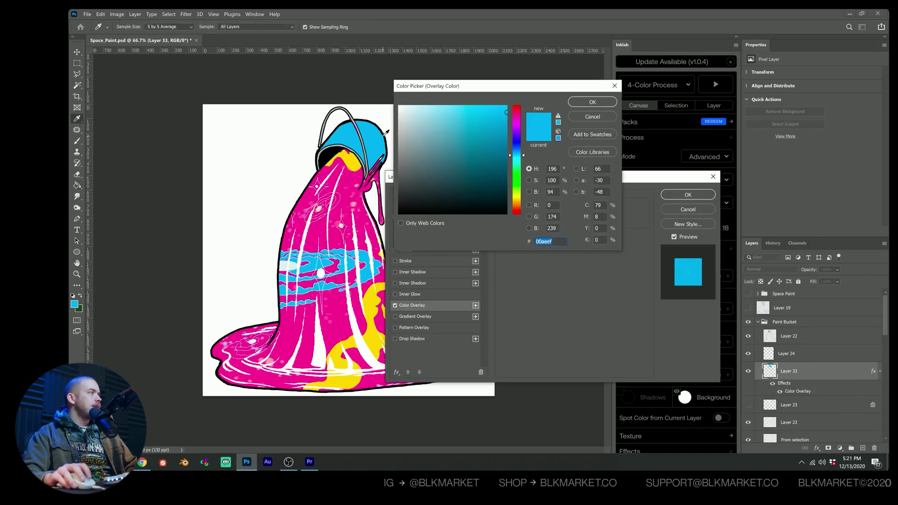
left_click(354, 165)
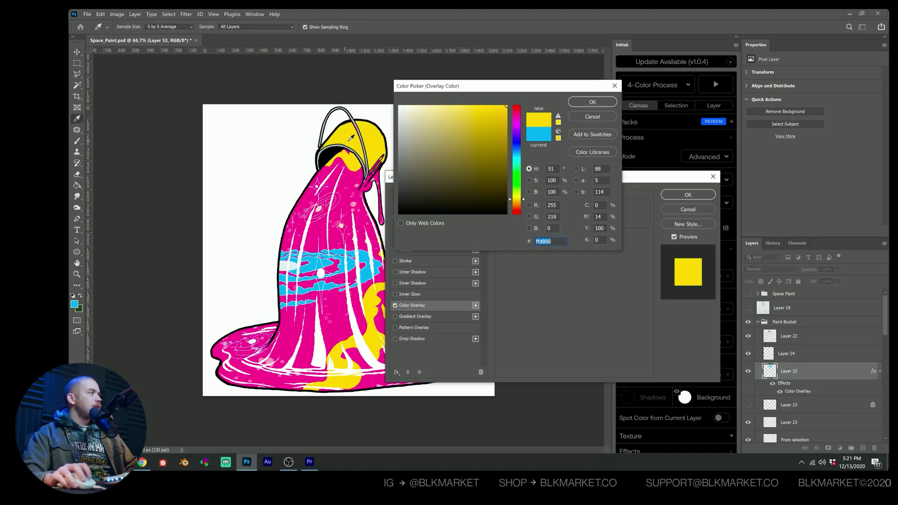
left_click(341, 196)
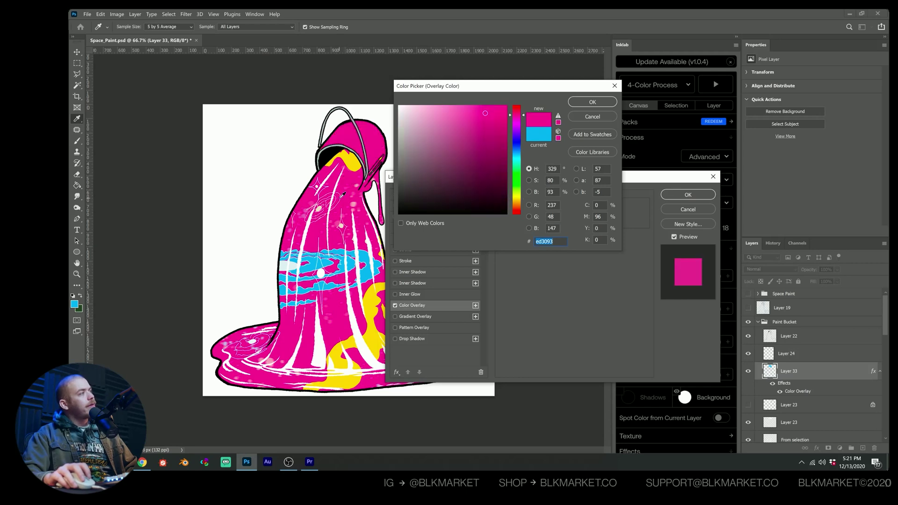
left_click(592, 102)
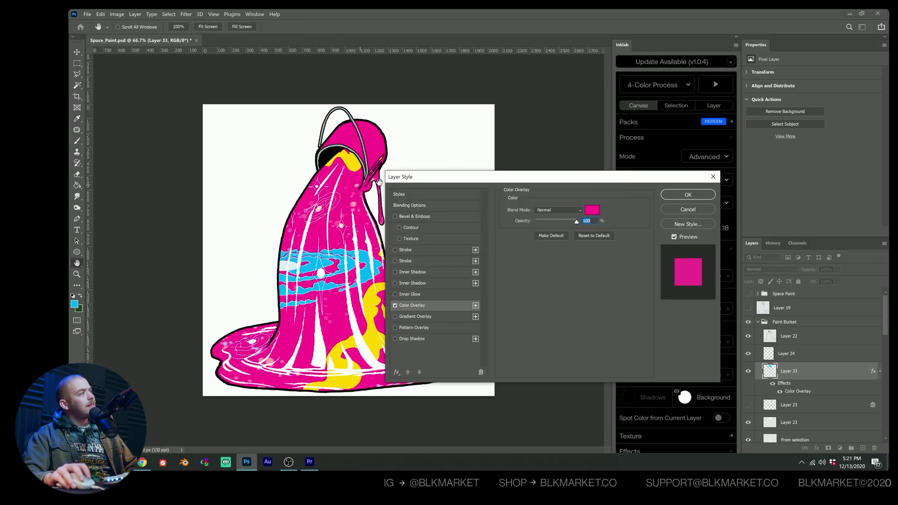
left_click(592, 213)
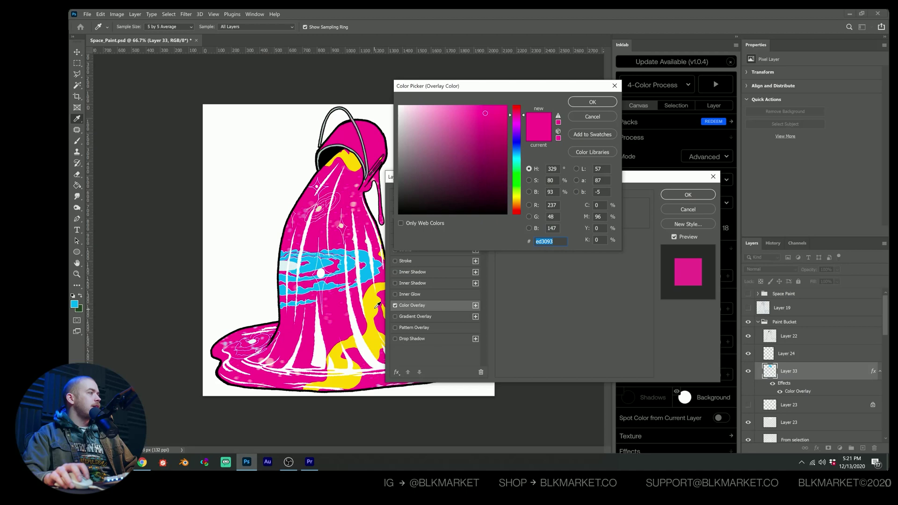
left_click(377, 306)
left_click(592, 101)
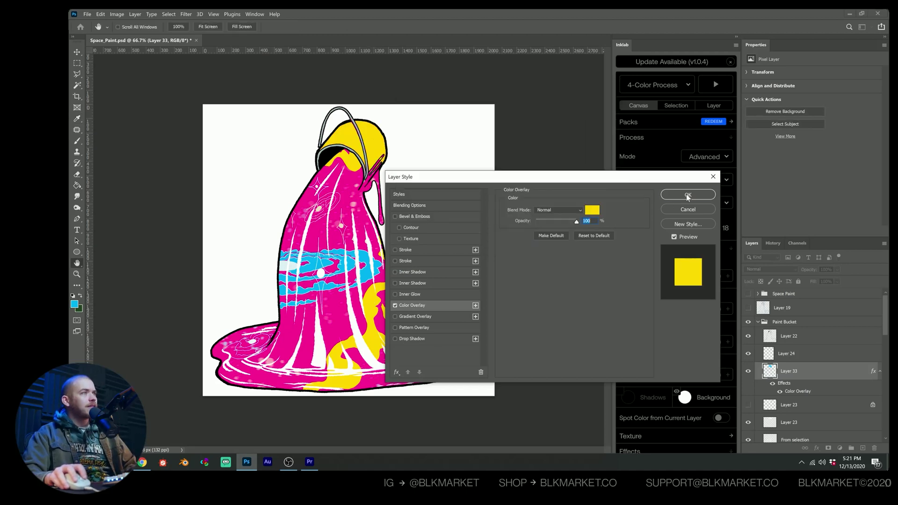
left_click(688, 196)
- Add a yellow Color Overlay to Layer 24 so the bucket's handle and rim match the yellow bucket
left_click(815, 356)
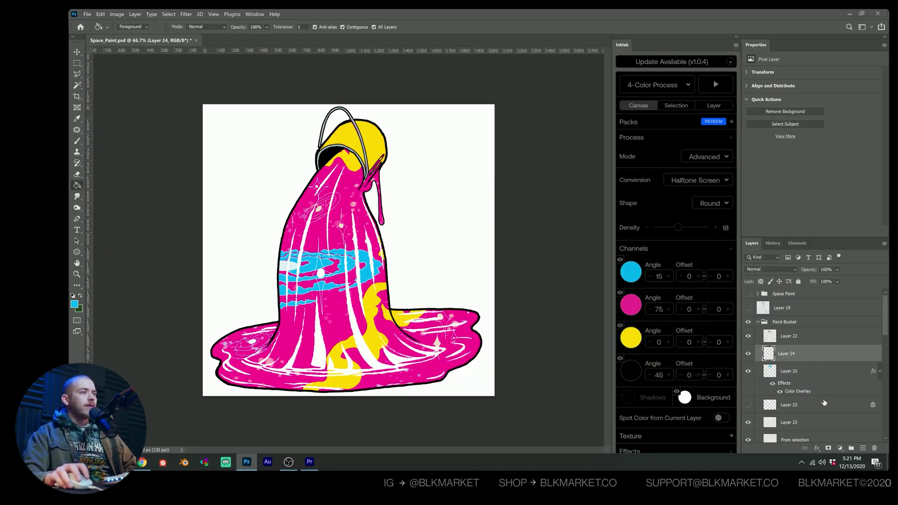
left_click(813, 451)
left_click(845, 413)
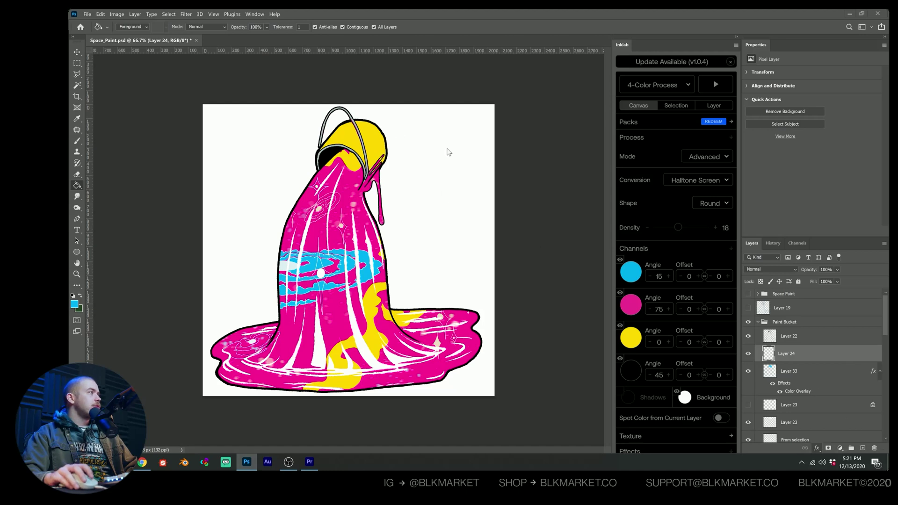
left_click(678, 198)
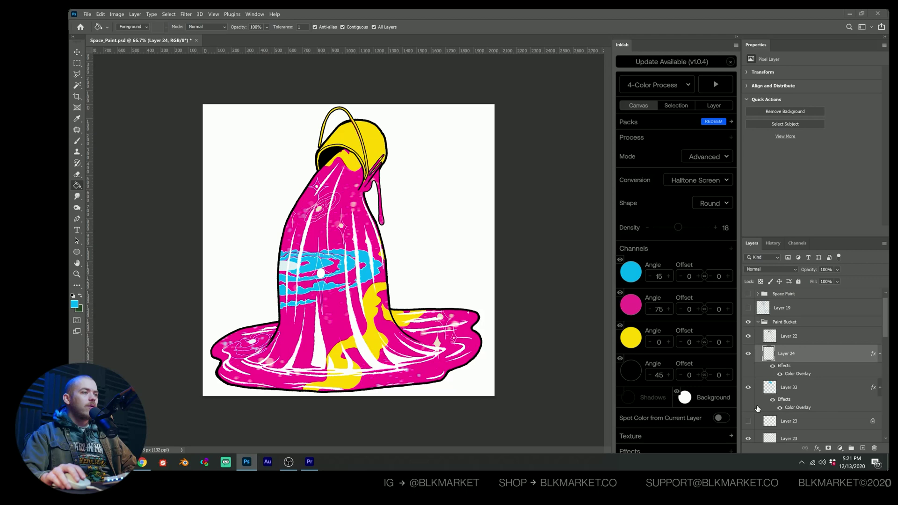
- Check the locked Layer 23 in the Paint Bucket group and hide the unlocked Layer 23 beneath it
scroll(767, 406, "down", 2)
left_click(747, 379)
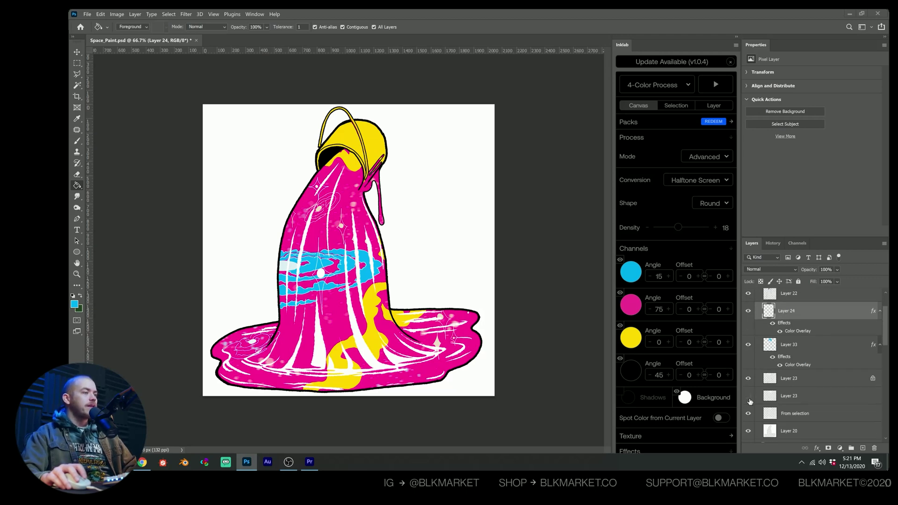
left_click(749, 396)
scroll(750, 402, "down", 1)
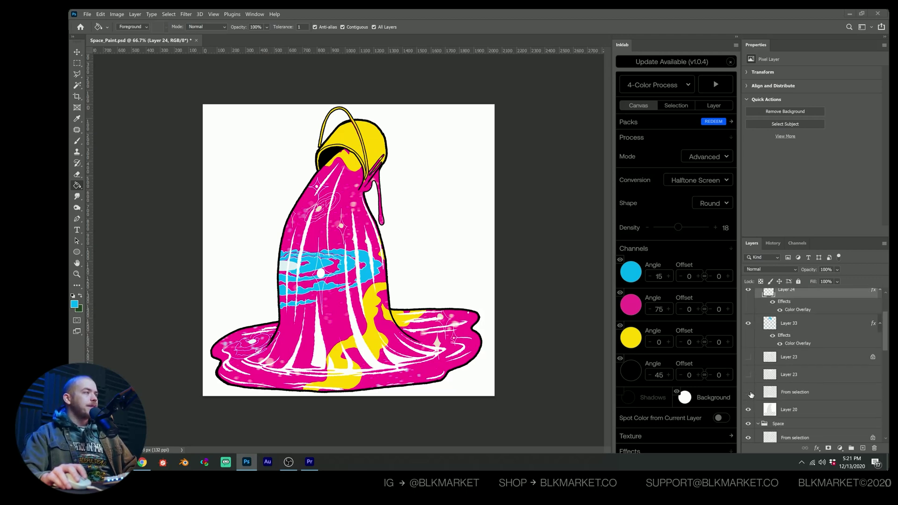
- Compare the artwork with the Paint Bucket group's From selection layer, Layer 20 and Layer 16 shown and hidden
left_click(749, 393)
left_click(749, 393)
left_click(749, 393)
left_click(749, 393)
scroll(753, 389, "down", 2)
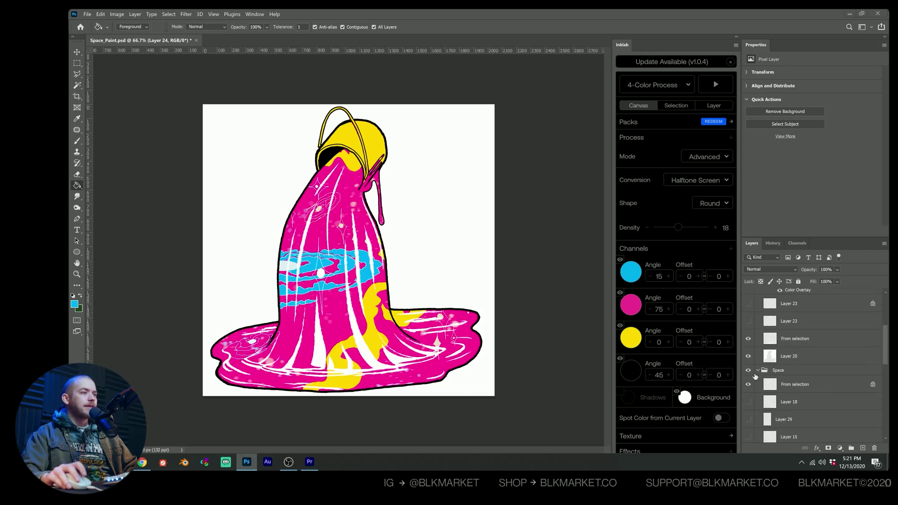
left_click(749, 356)
left_click(748, 357)
scroll(771, 380, "down", 2)
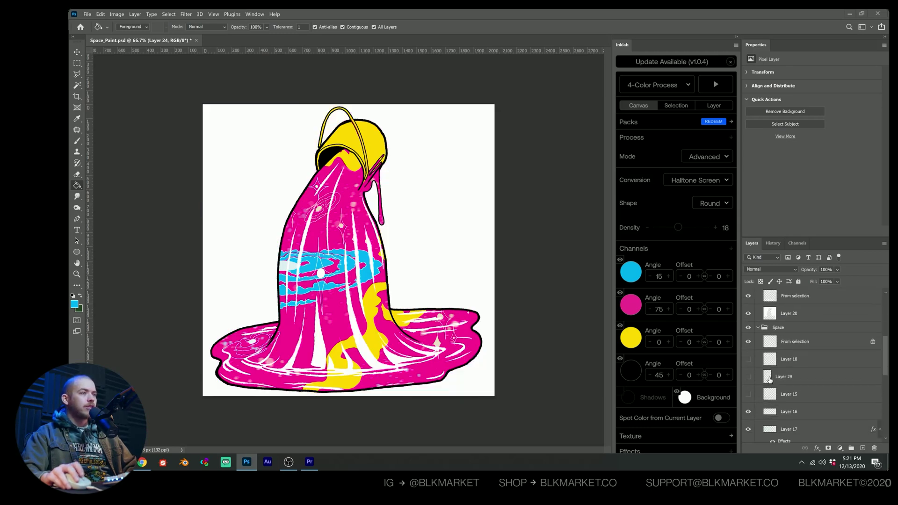
left_click(748, 412)
left_click(748, 412)
- Inspect the paint stream up close and hide Layer 14 to remove the soft light spots
scroll(768, 409, "down", 3)
key("z")
left_click_drag(359, 203, 382, 198)
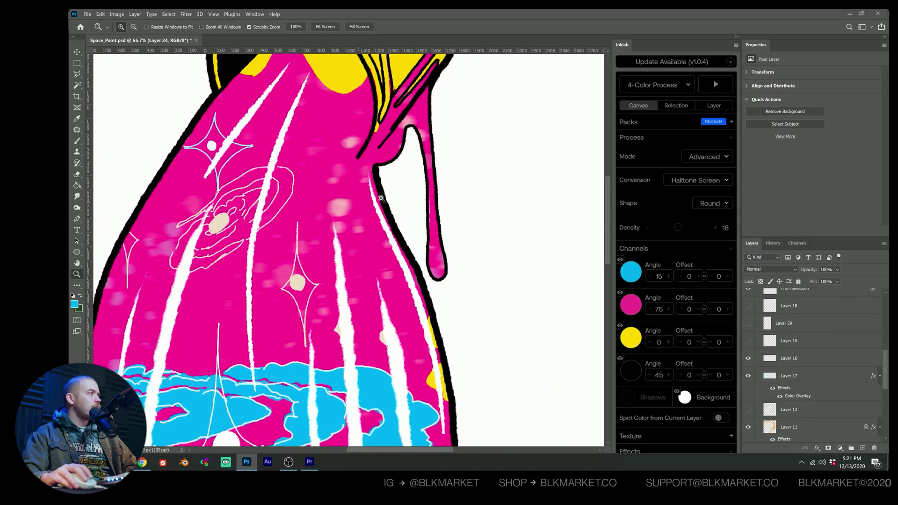
key("g")
scroll(796, 365, "down", 3)
left_click(749, 366)
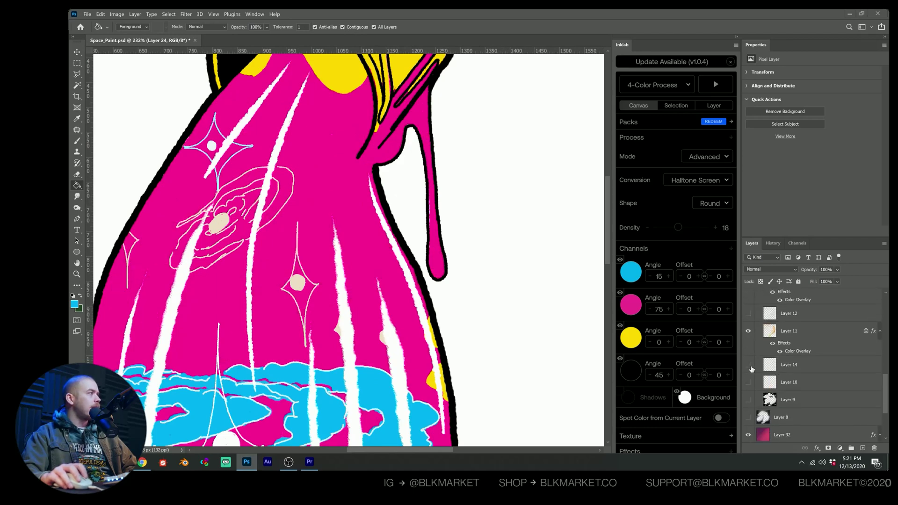
key("ctrl+0")
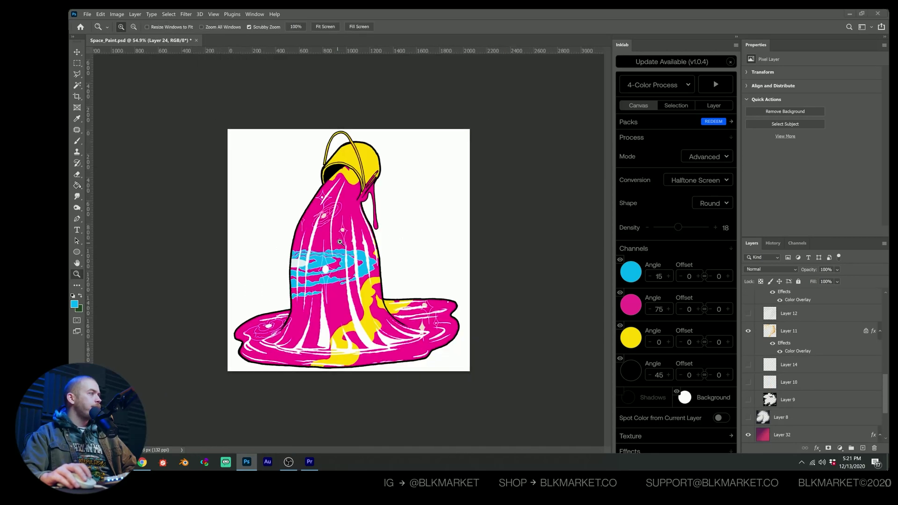
- Extend the square canvas evenly on all sides to leave more margin around the artwork
key("c")
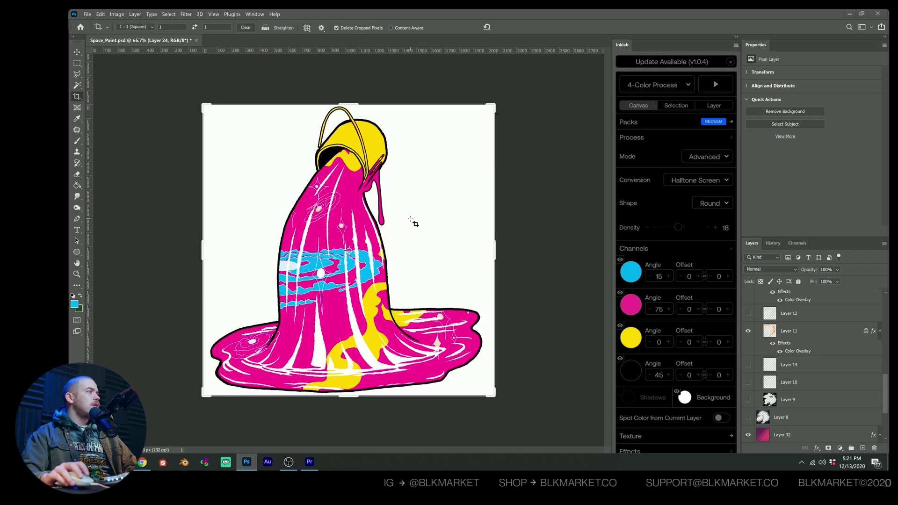
left_click_drag(492, 101, 516, 83)
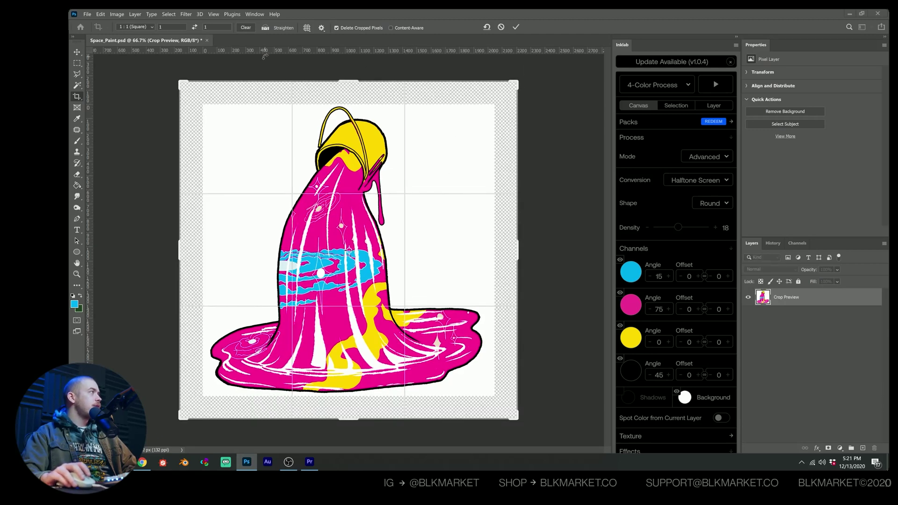
key("Return")
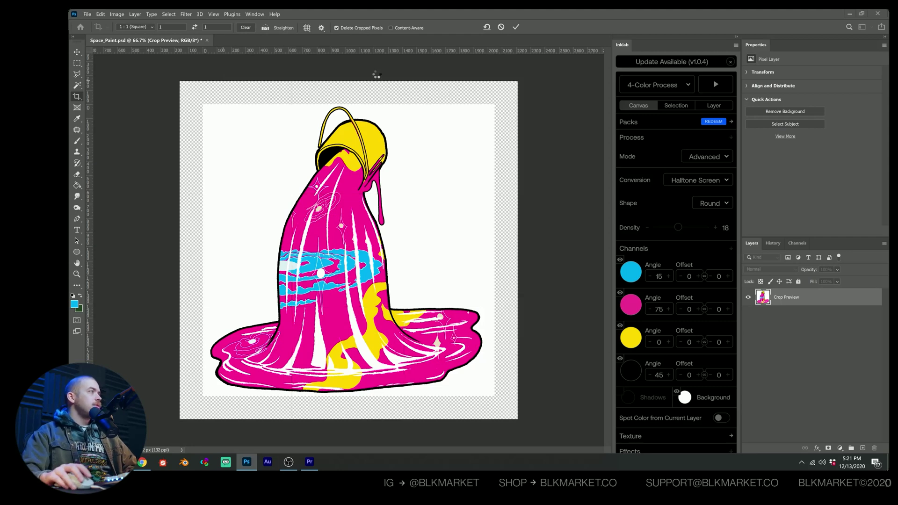
- Fill the Background layer with white so it covers the transparent margin around the extended canvas
scroll(798, 408, "down", 2)
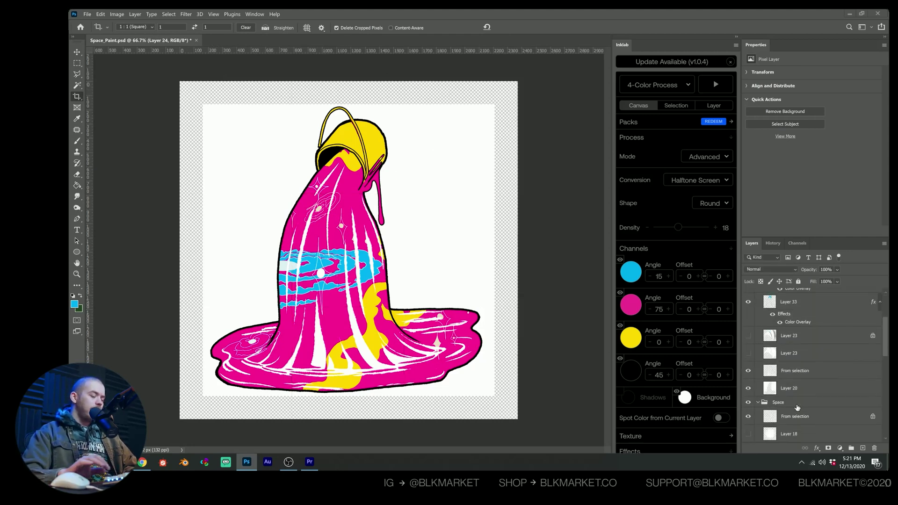
scroll(798, 407, "down", 5)
left_click(811, 435)
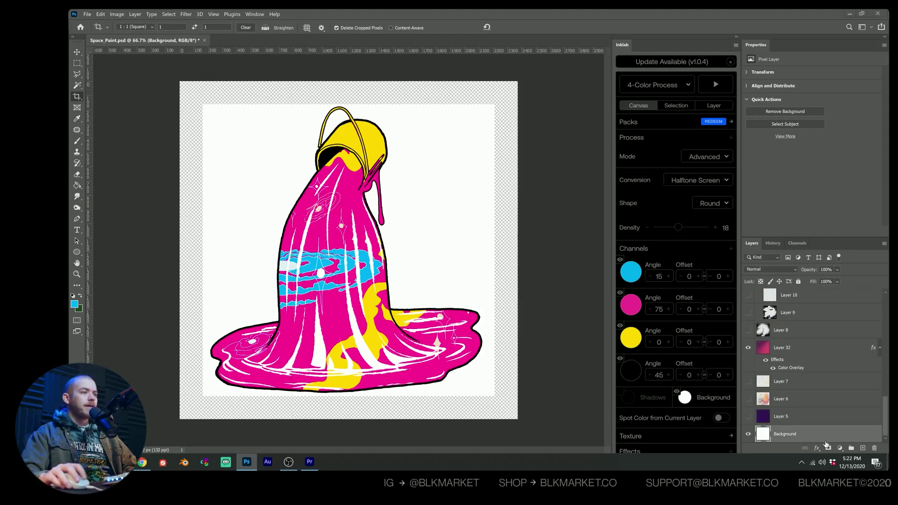
left_click(73, 296)
key("x")
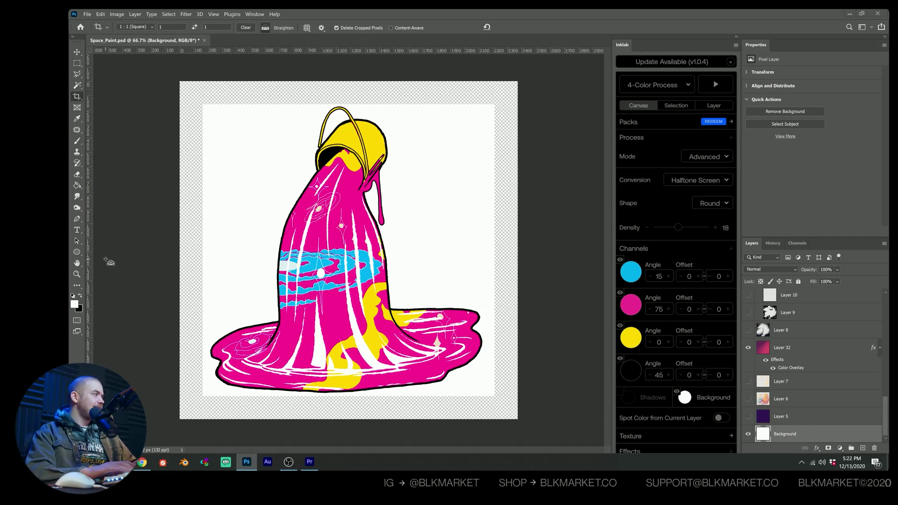
key("x")
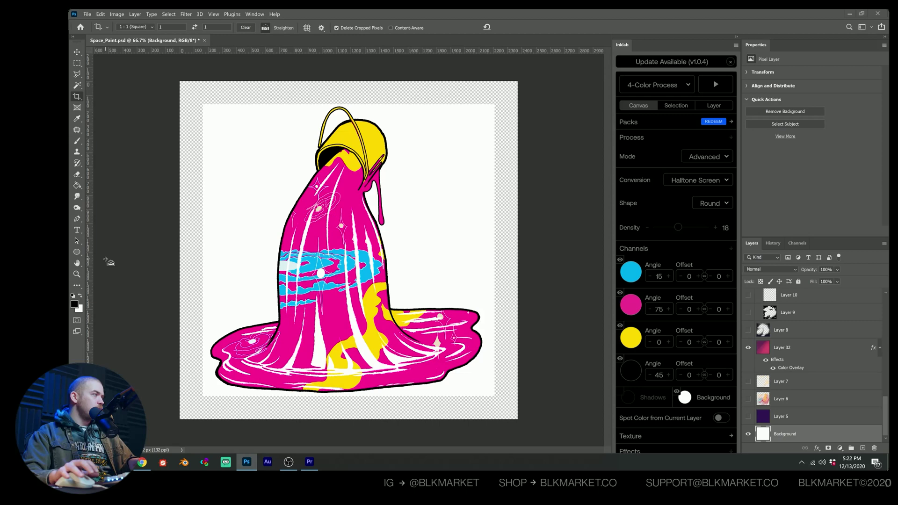
key("Return")
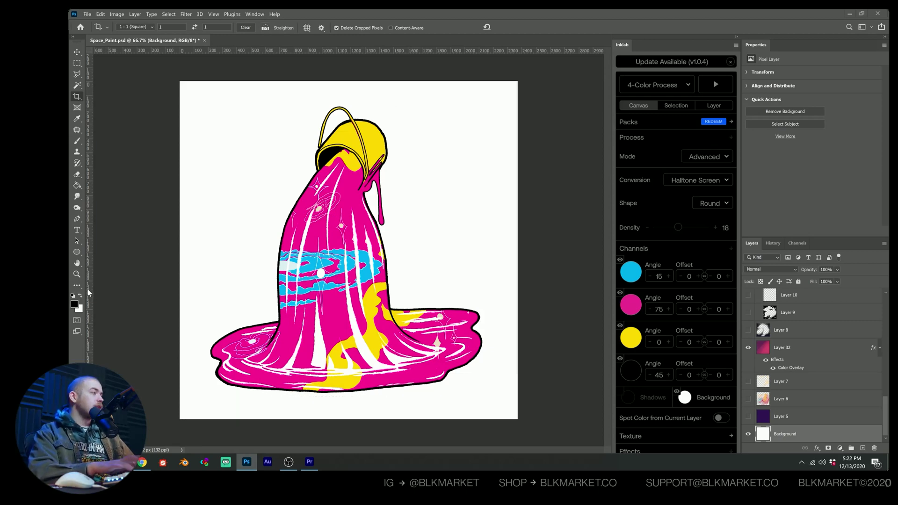
key("v")
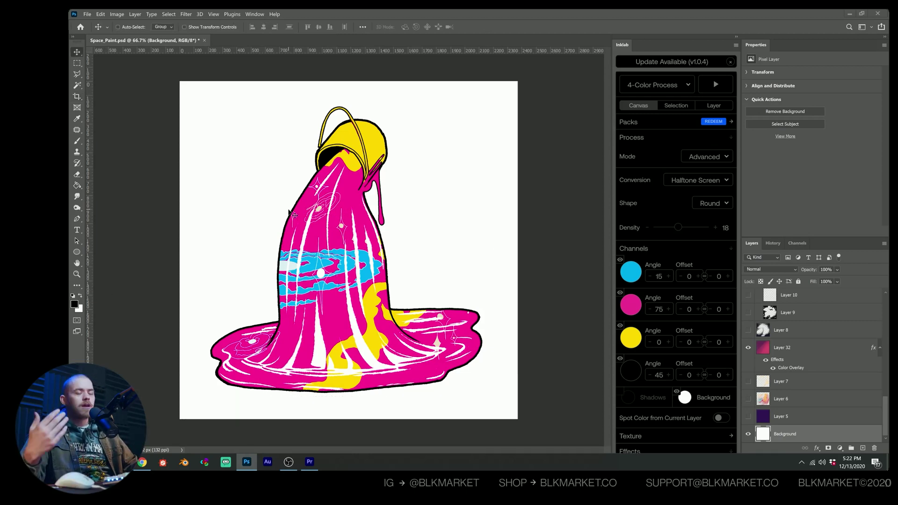
- With the Space Paint group selected, set the cyan and yellow channel angles to 45 and run the 4-Color Process on the canvas
scroll(837, 400, "up", 5)
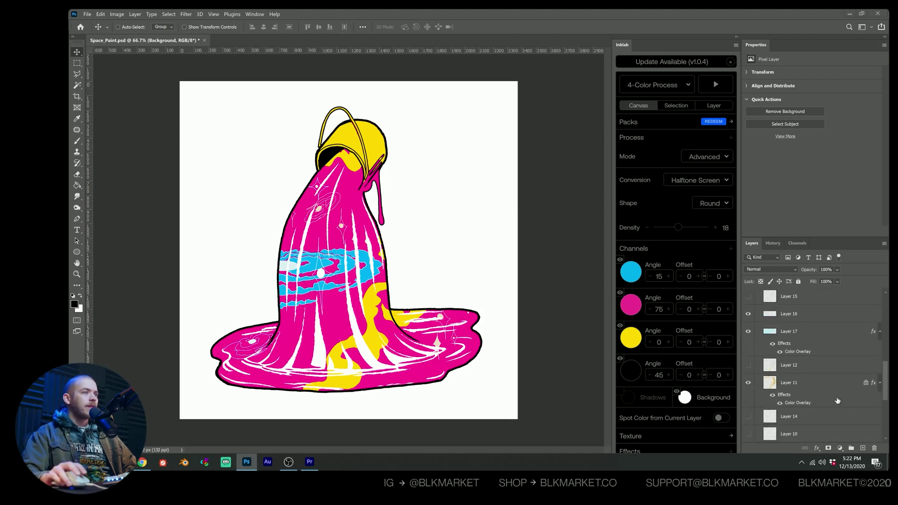
scroll(837, 400, "up", 3)
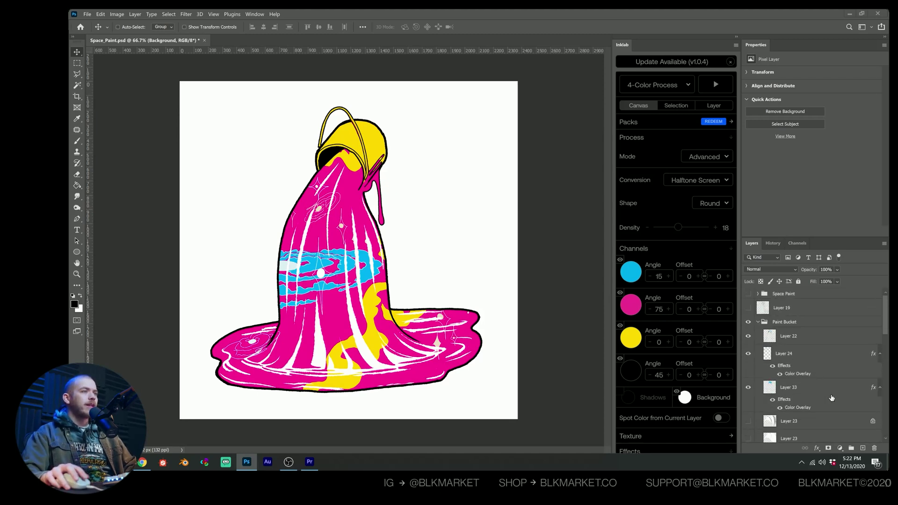
left_click(824, 295)
scroll(692, 378, "down", 5)
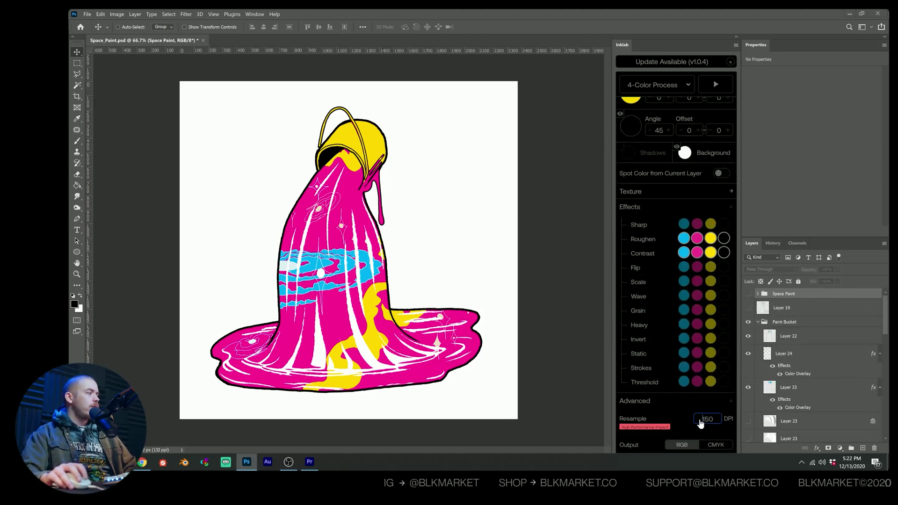
scroll(652, 277, "up", 1)
scroll(652, 277, "up", 1)
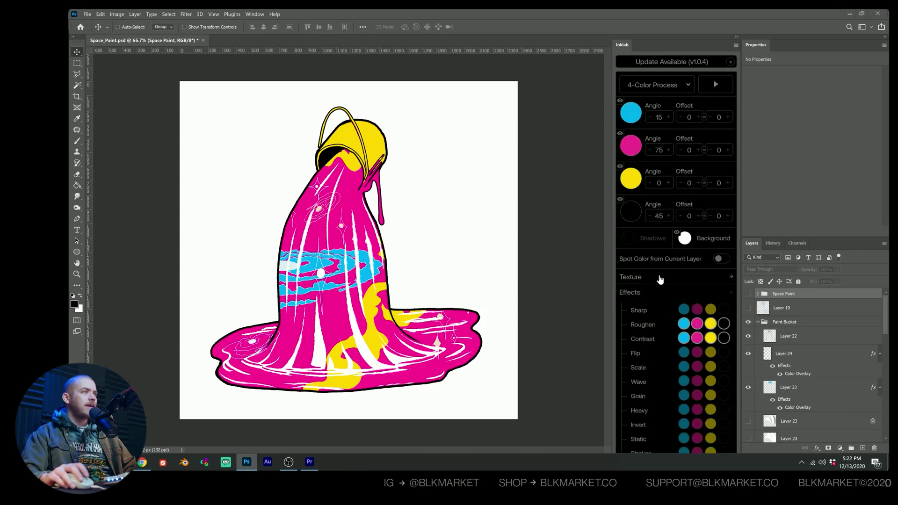
scroll(667, 281, "up", 4)
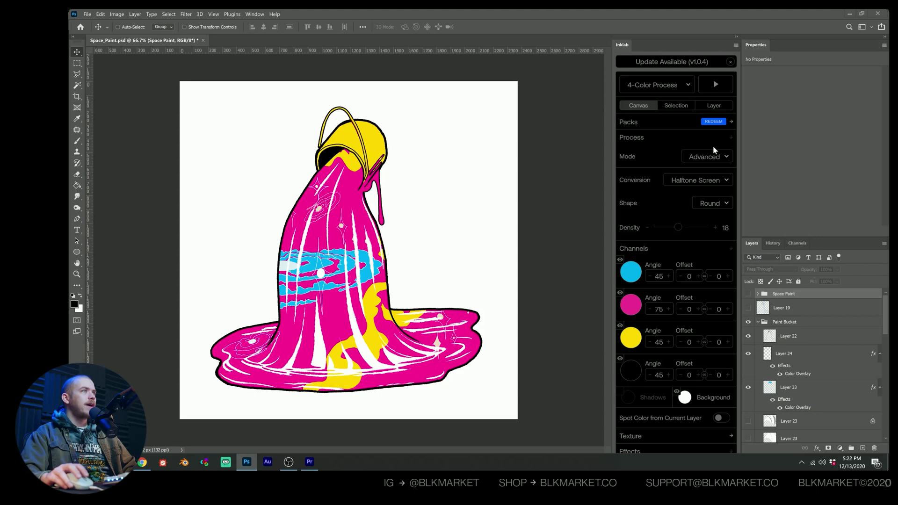
left_click(714, 92)
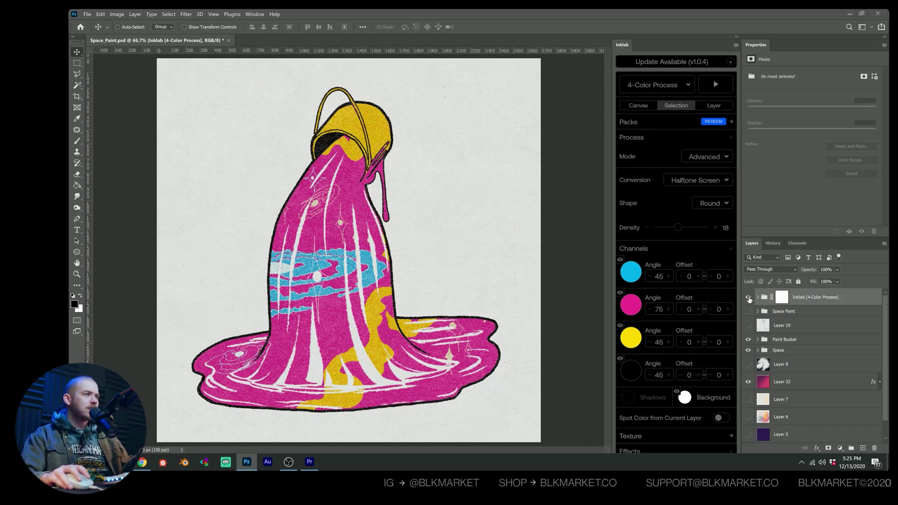
- Compare the artwork with the Inklab [4-Color Process] group hidden and shown, and expand its Separations group
left_click(749, 298)
left_click(748, 298)
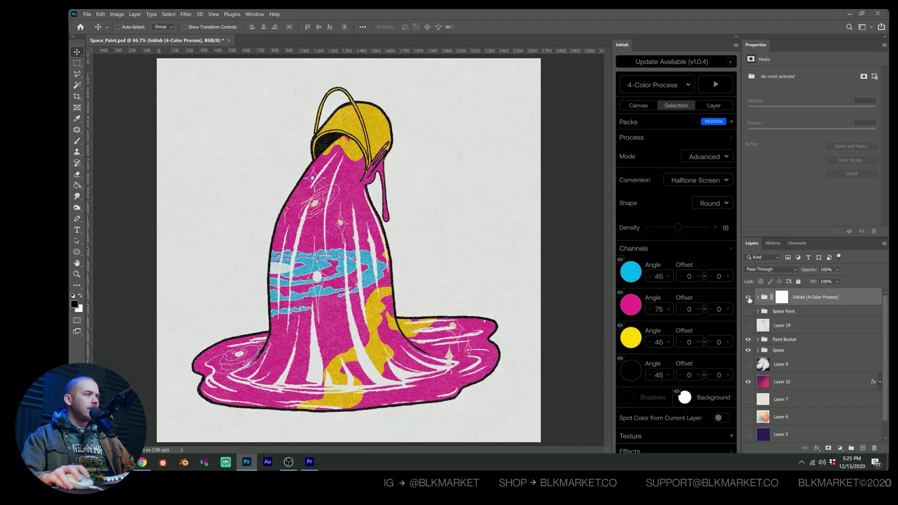
left_click(758, 298)
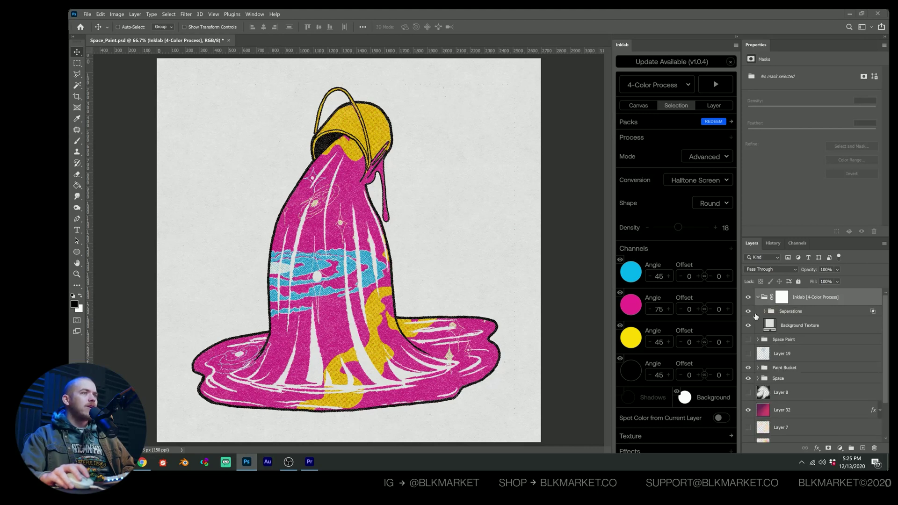
left_click(771, 312)
left_click(765, 312)
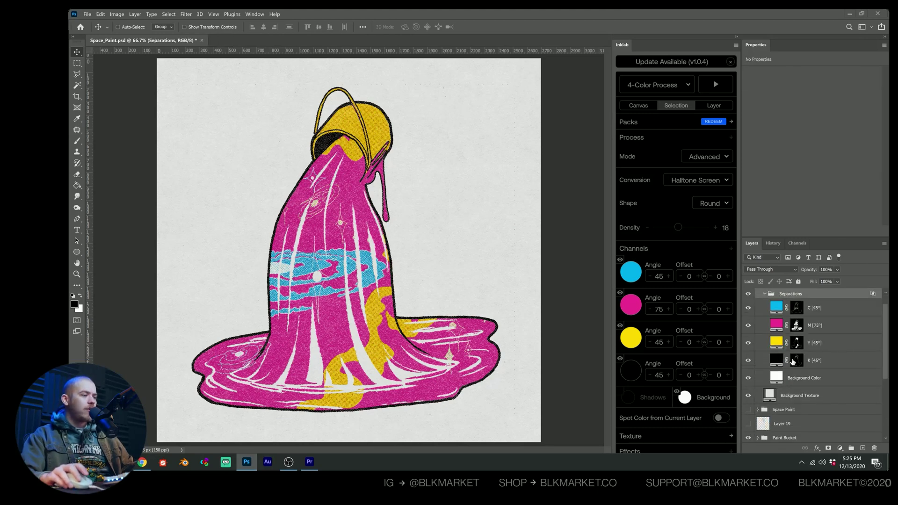
- Load the black K separation's mask as a selection and hide the K layer
key("ctrl")
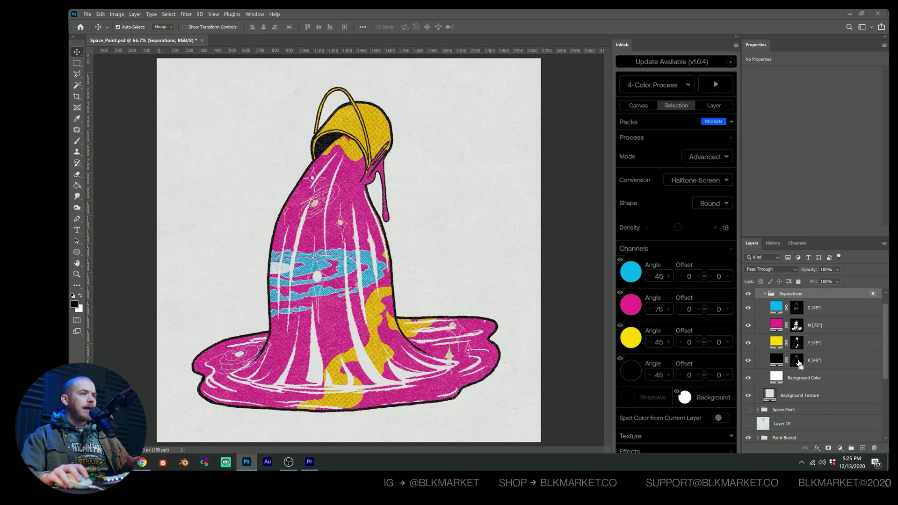
left_click(798, 363, "ctrl")
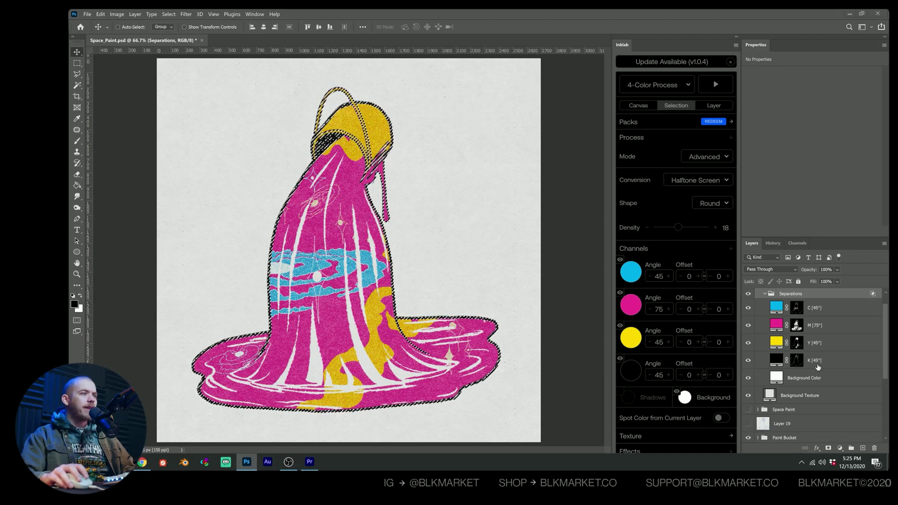
left_click(814, 360)
left_click(748, 361)
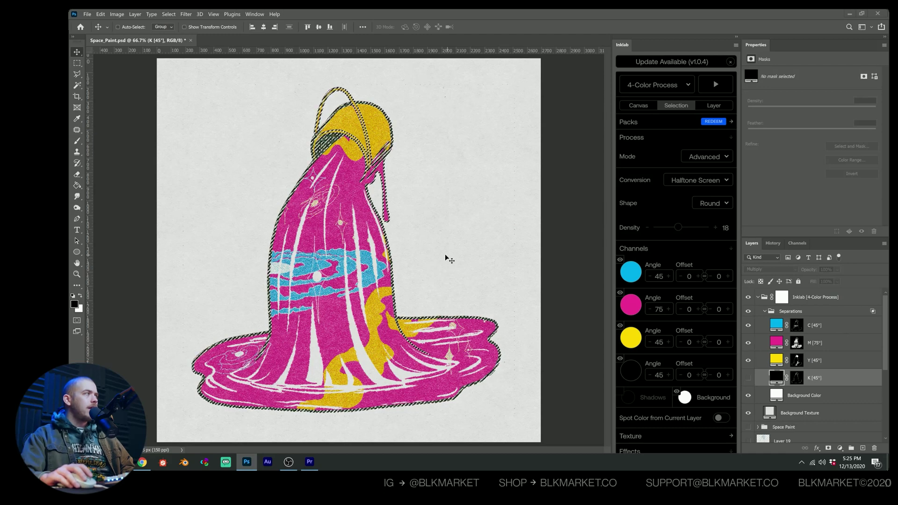
- Group the M and Y separations and mask the group with the inverted black line selection to knock out the outlines
left_click(819, 344)
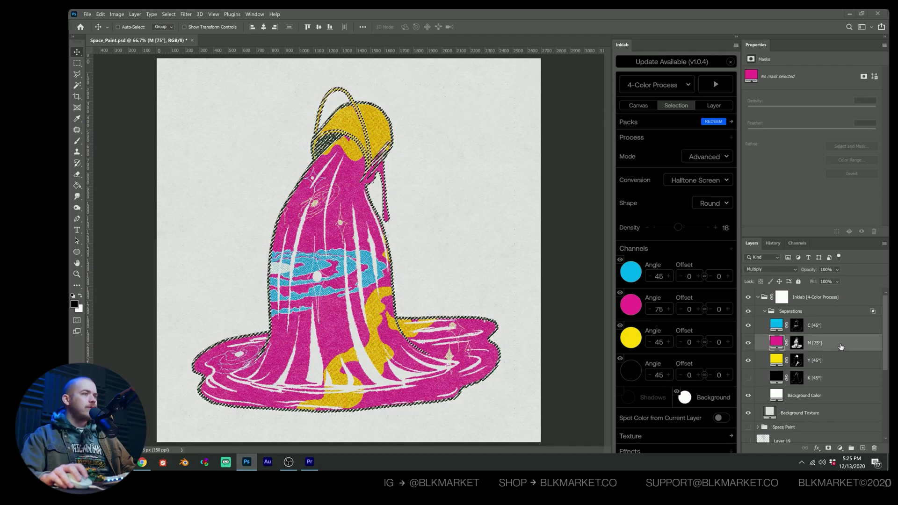
left_click(840, 362, "shift")
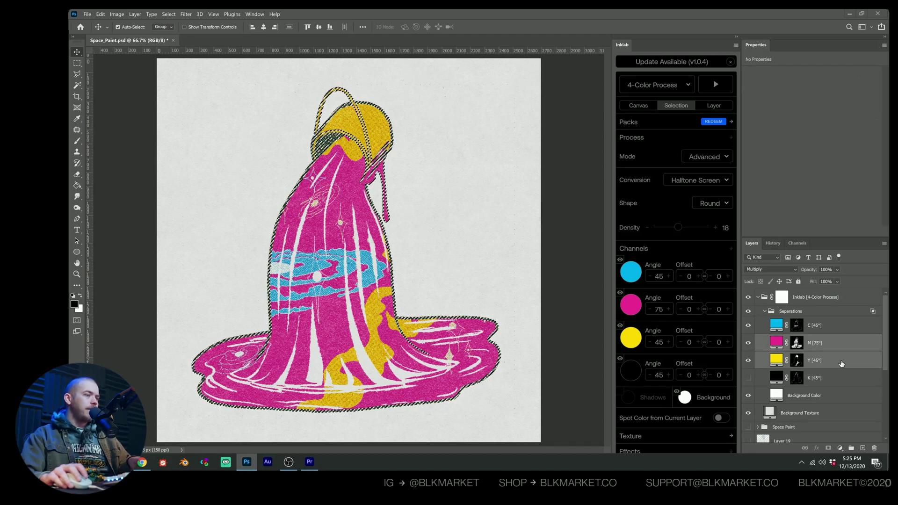
key("ctrl+g")
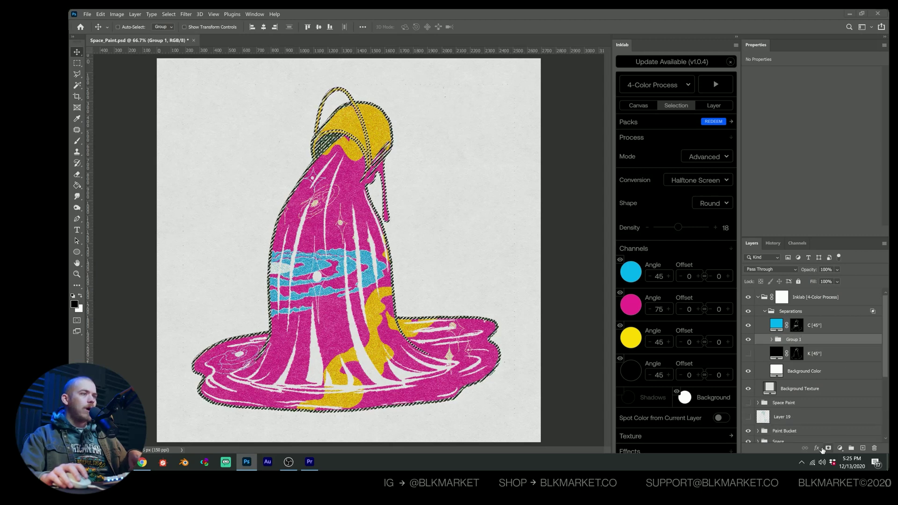
left_click(829, 449)
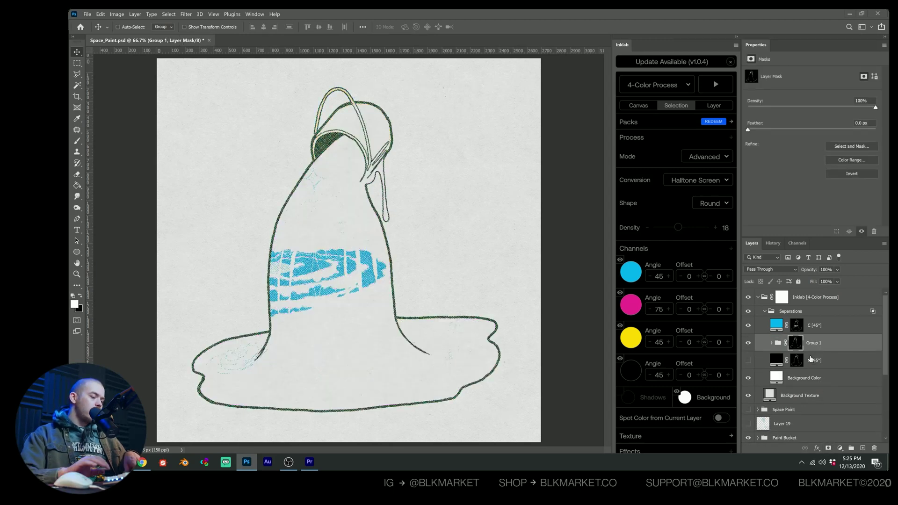
key("ctrl+i")
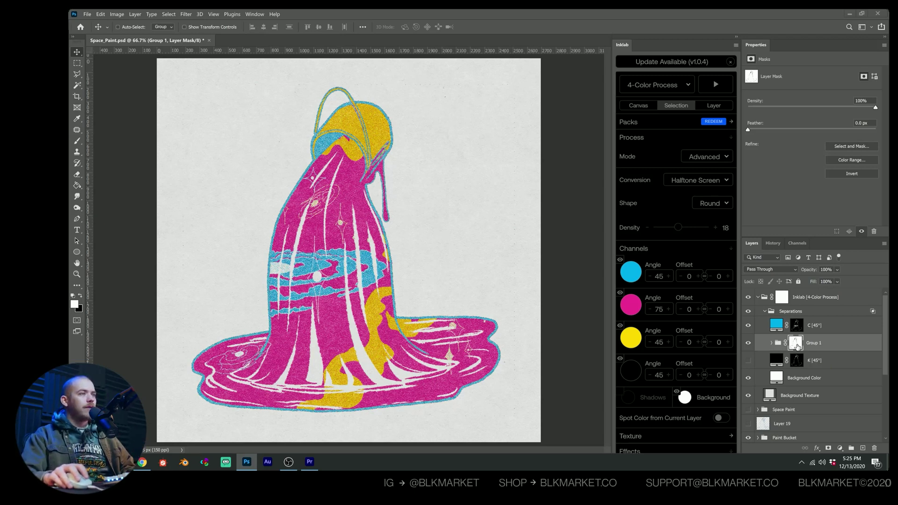
- Compare the artwork with Group 1 hidden and shown, and with its layer mask disabled and enabled
left_click(749, 343)
left_click(749, 343)
left_click(749, 343)
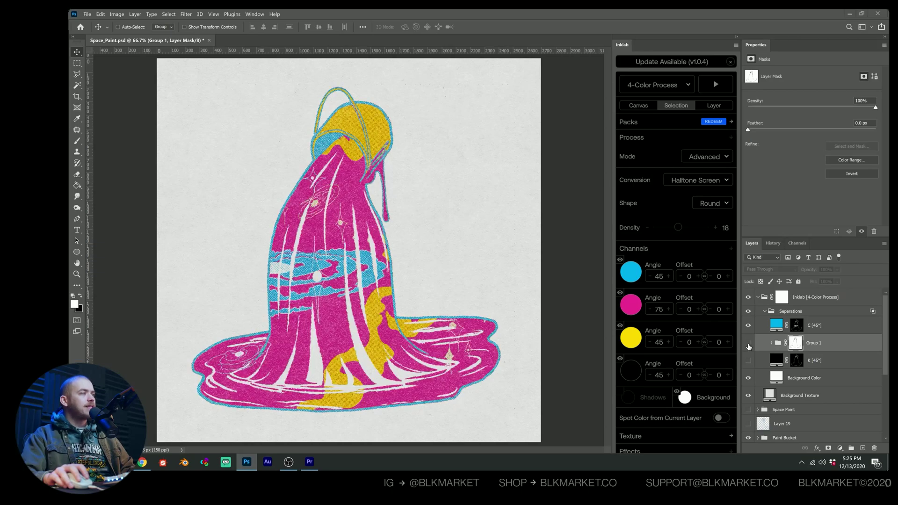
left_click(748, 343)
key("z")
mouse_move(497, 333)
left_mouse_down()
mouse_move(517, 333)
mouse_move(504, 333)
left_mouse_up()
left_click_drag(362, 303, 419, 290)
scroll(419, 289, "down", 3)
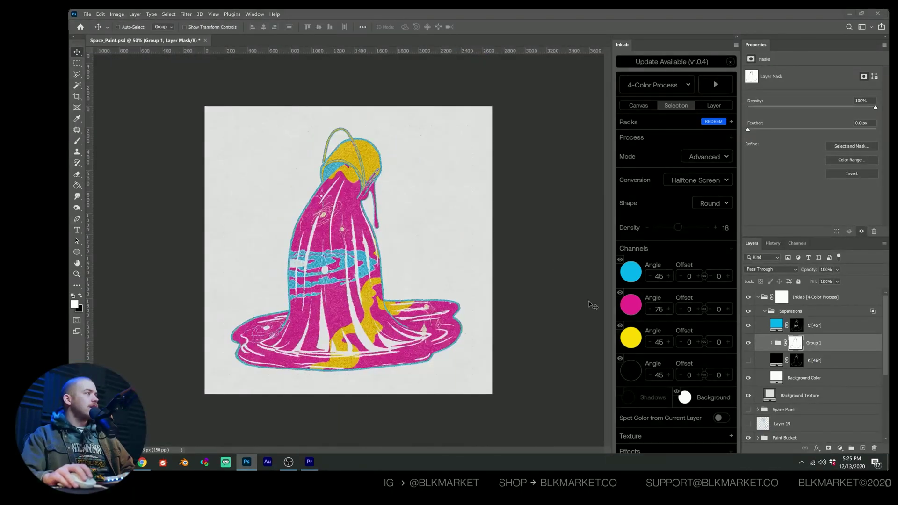
left_click(795, 346, "shift")
left_click(795, 346, "shift")
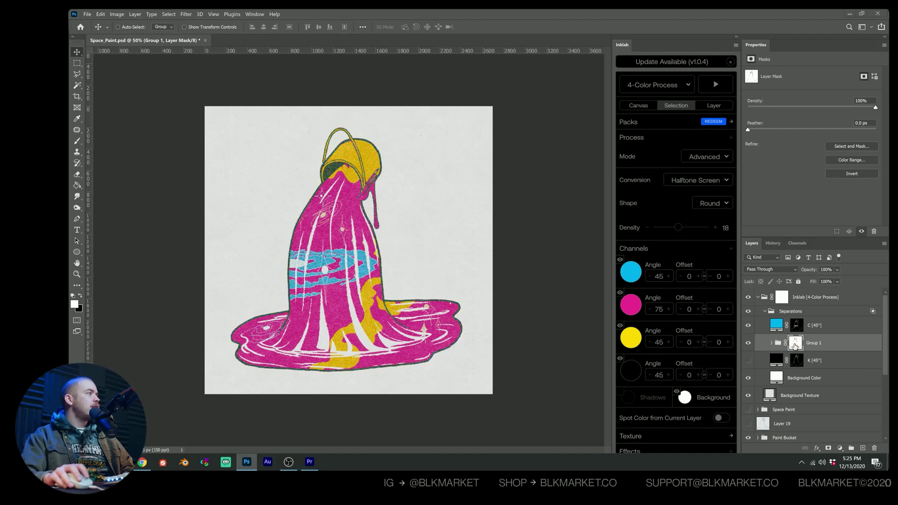
left_click(795, 346, "shift")
left_click(795, 346, "shift")
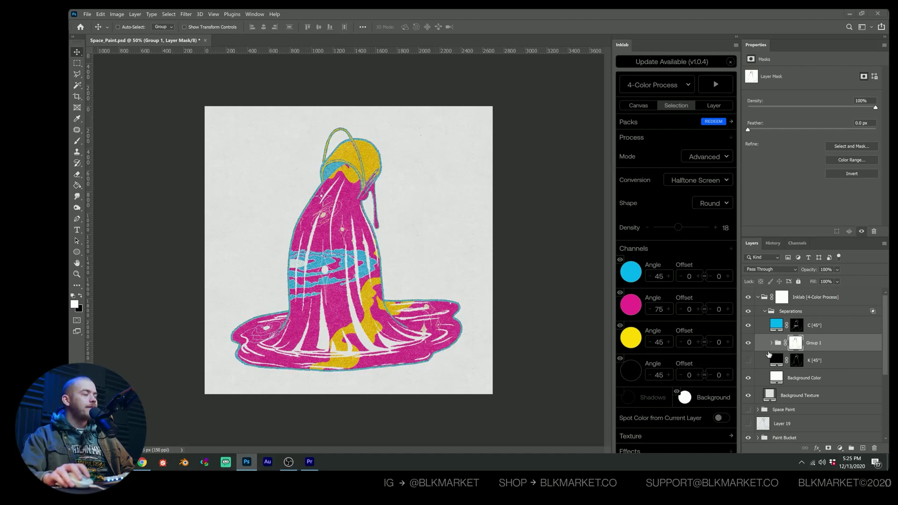
- Set the cyan C separation's blend mode to Normal
left_click(776, 325)
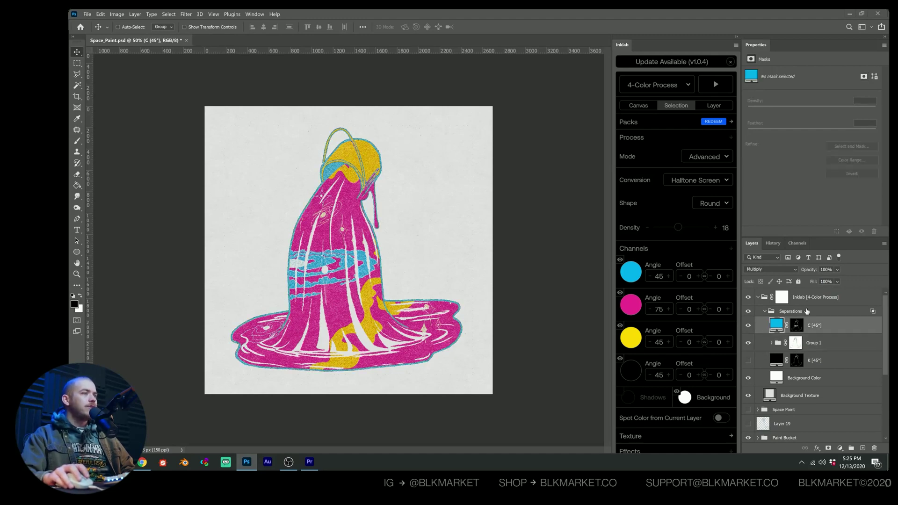
left_click(774, 271)
left_click(767, 245)
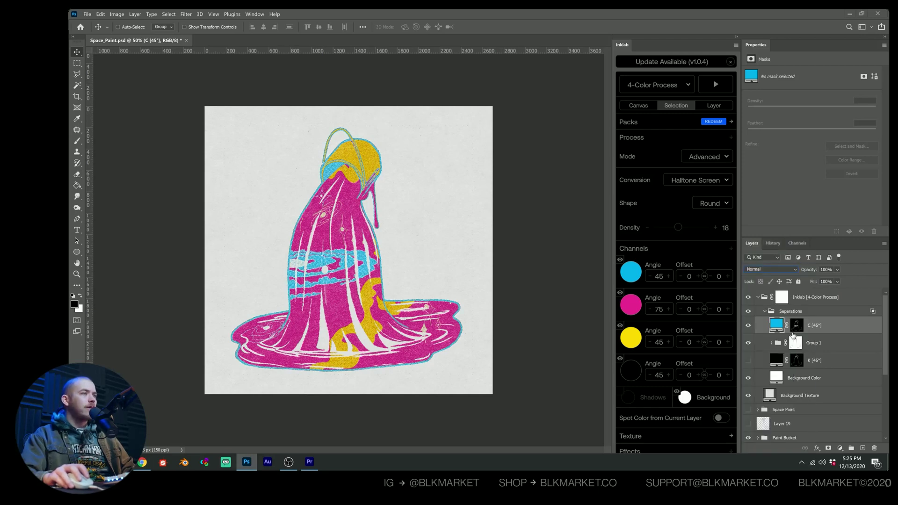
- Set the blend mode of the M and Y separations inside Group 1 to Normal
left_click(772, 343)
left_click(805, 360)
left_click(805, 378, "shift")
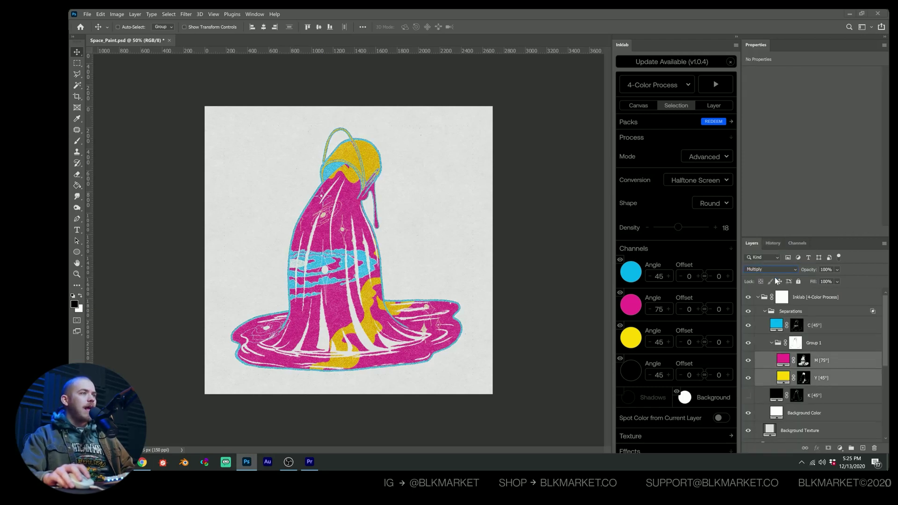
left_click(772, 270)
left_click(757, 247)
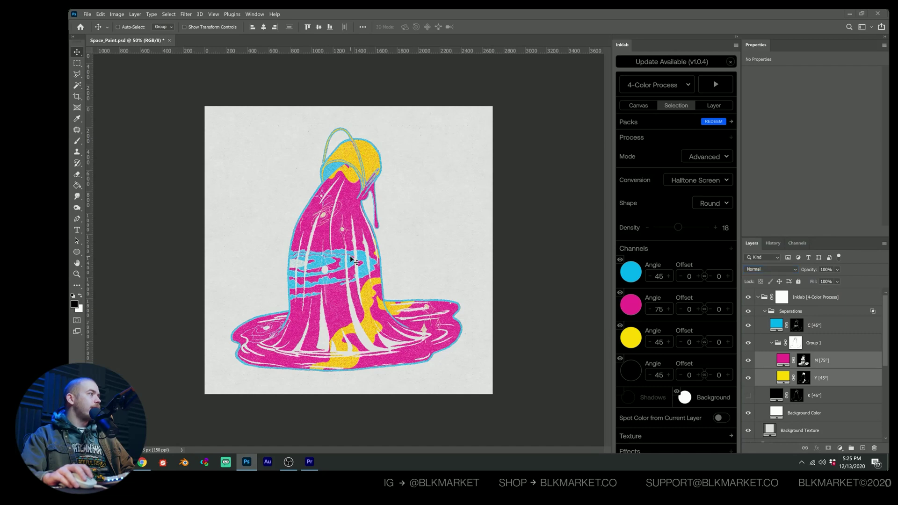
key("z")
left_click(341, 275)
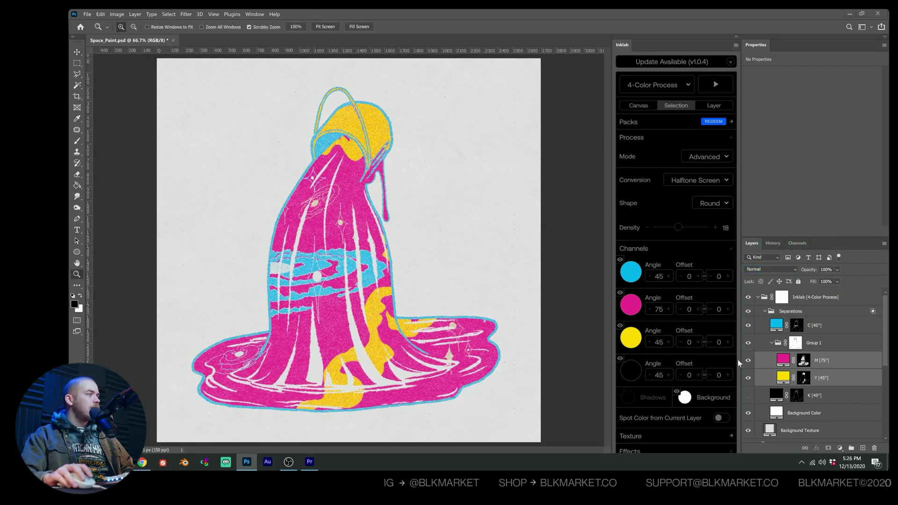
left_click(844, 365)
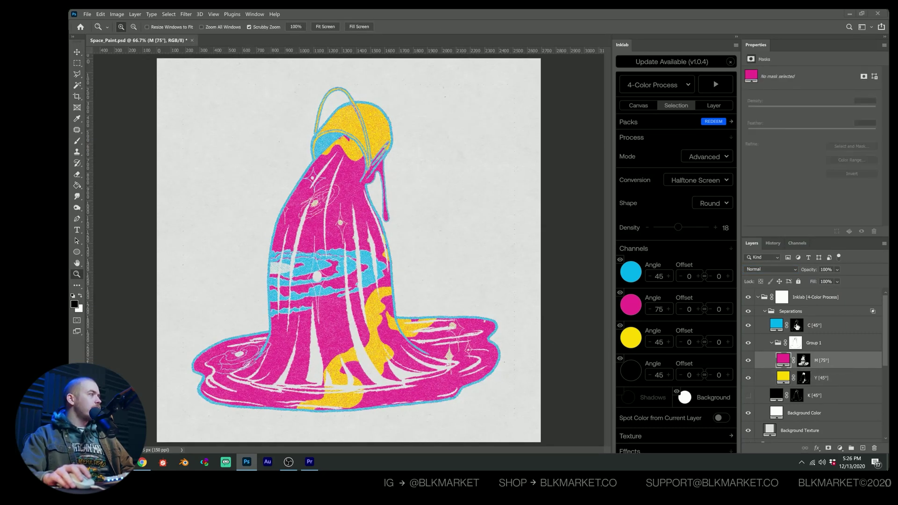
left_click(797, 327, "ctrl")
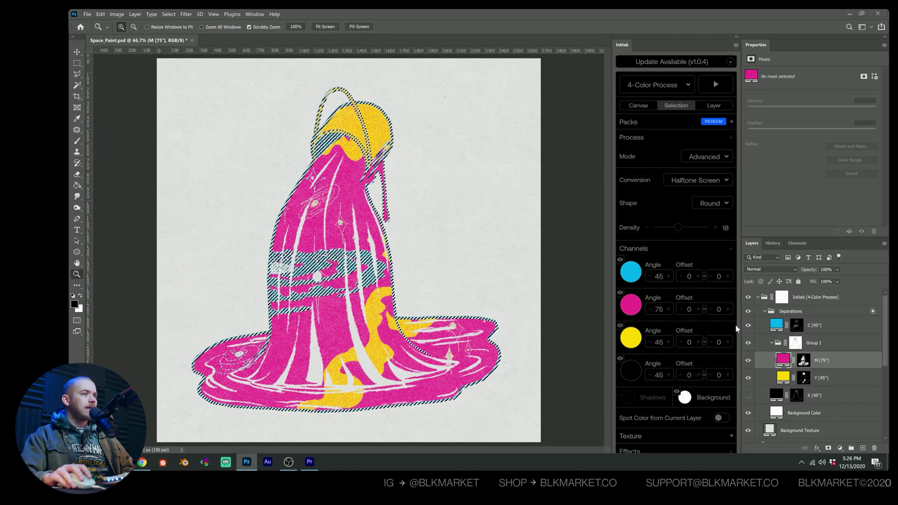
key("ctrl+d")
- Hide the Inklab group and select the light blue areas of the original artwork with Color Range
left_click(758, 297)
left_click(748, 297)
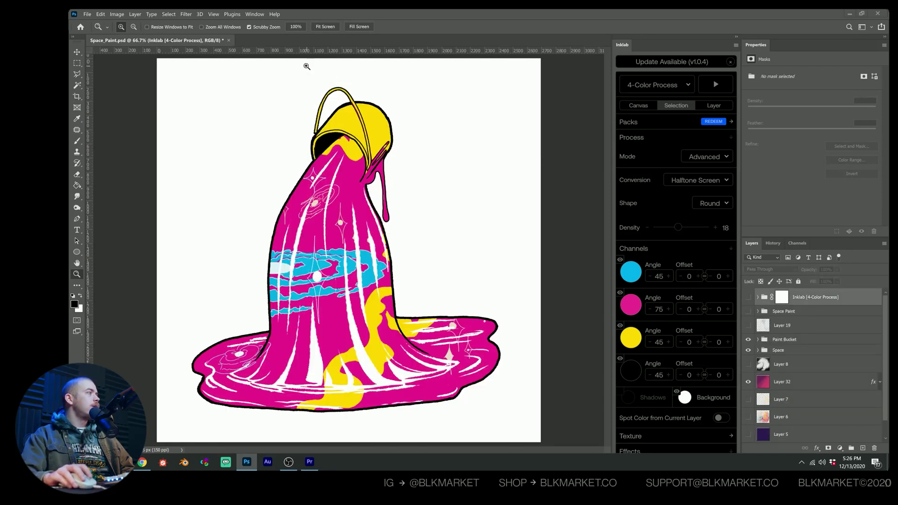
left_click(168, 14)
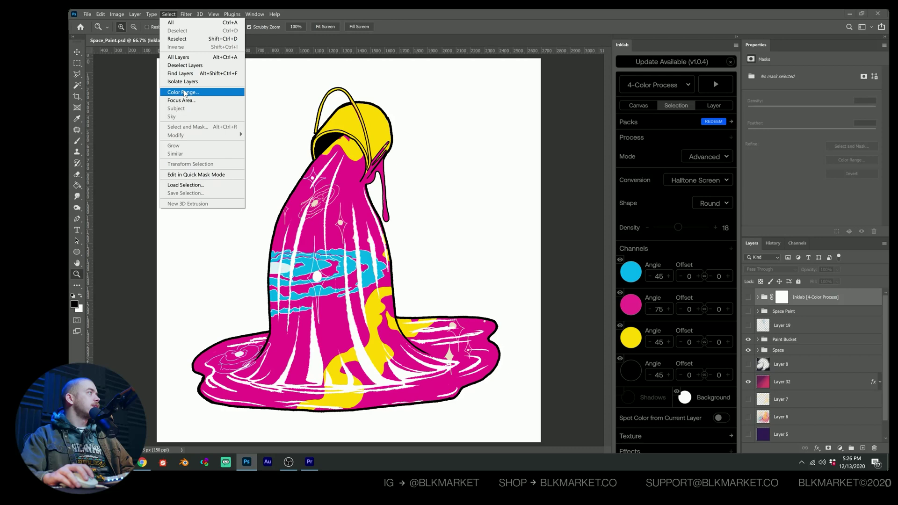
left_click(186, 92)
left_click(368, 276)
left_click(696, 148)
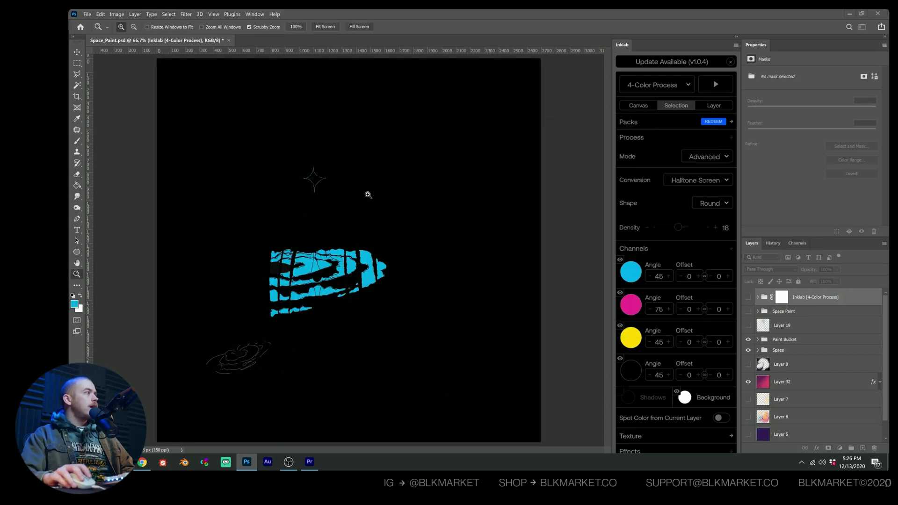
- Show the Inklab group, place the M separation in its own group and mask that group with the inverted light blue selection
left_click(748, 297)
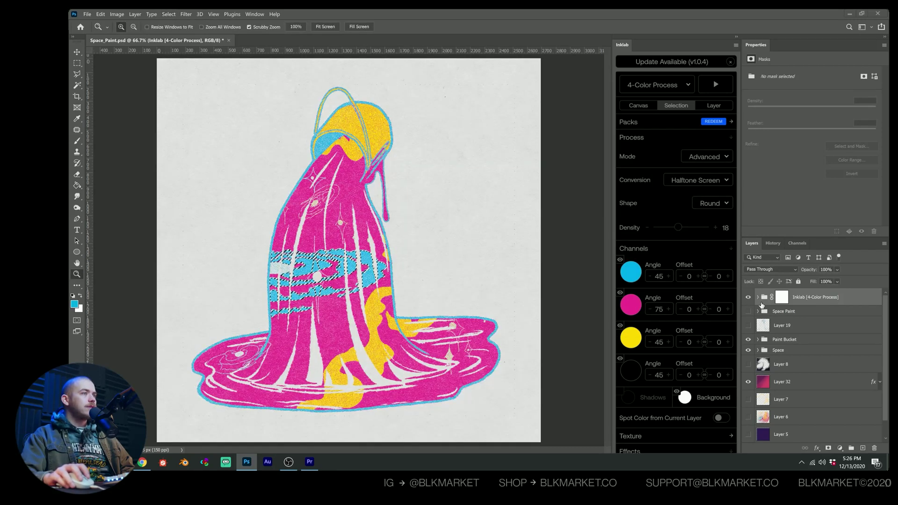
left_click(758, 297)
left_click(789, 358)
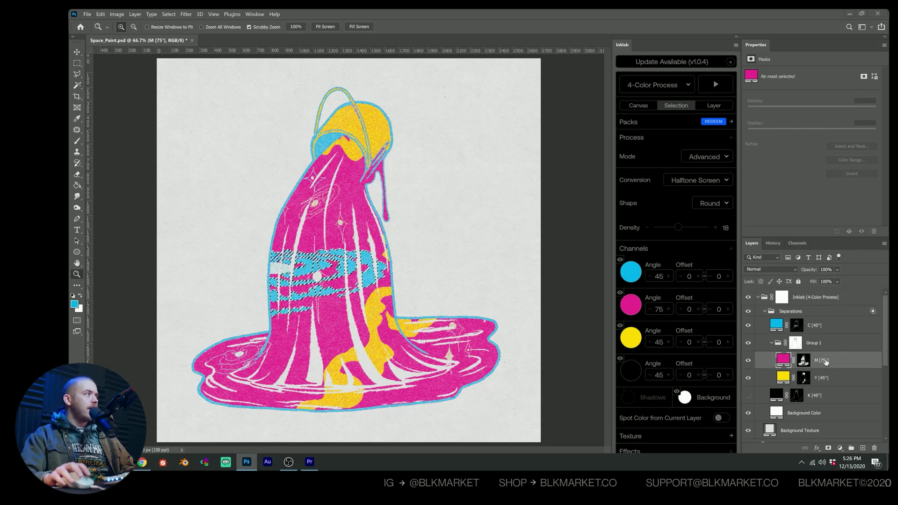
key("ctrl+g")
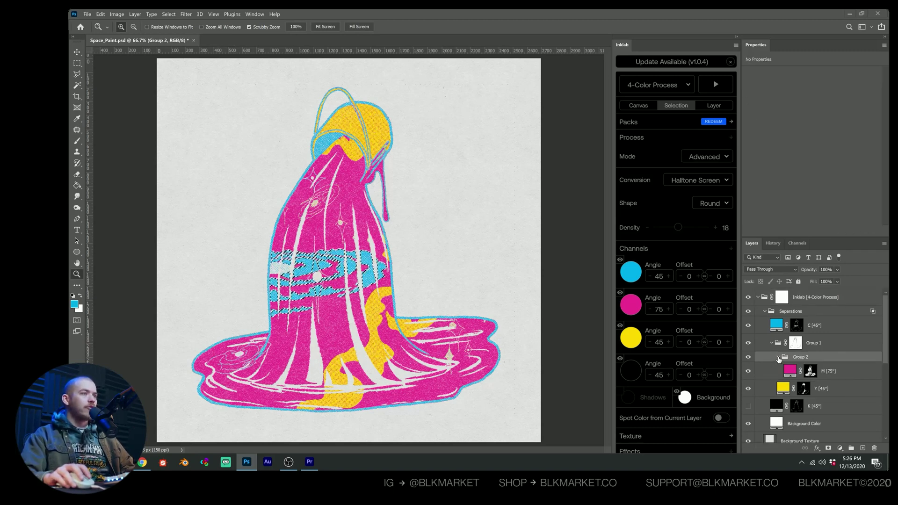
left_click(829, 448)
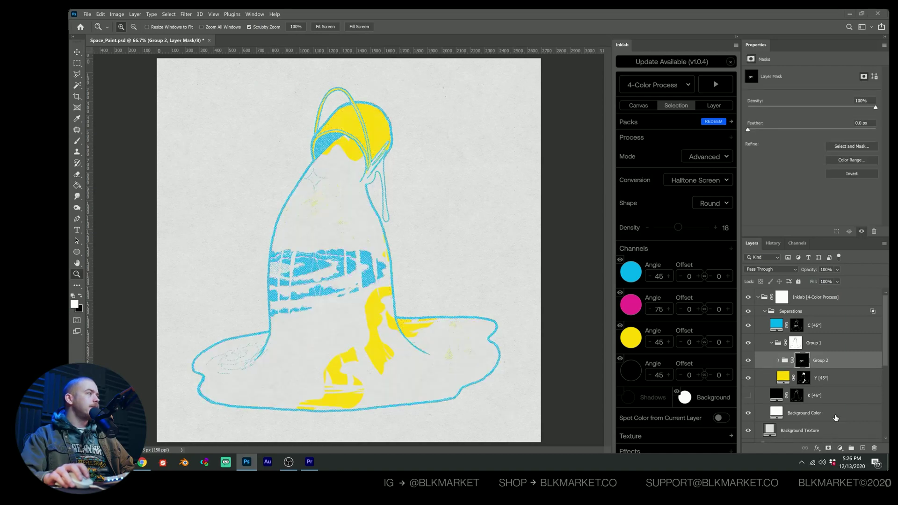
key("ctrl+i")
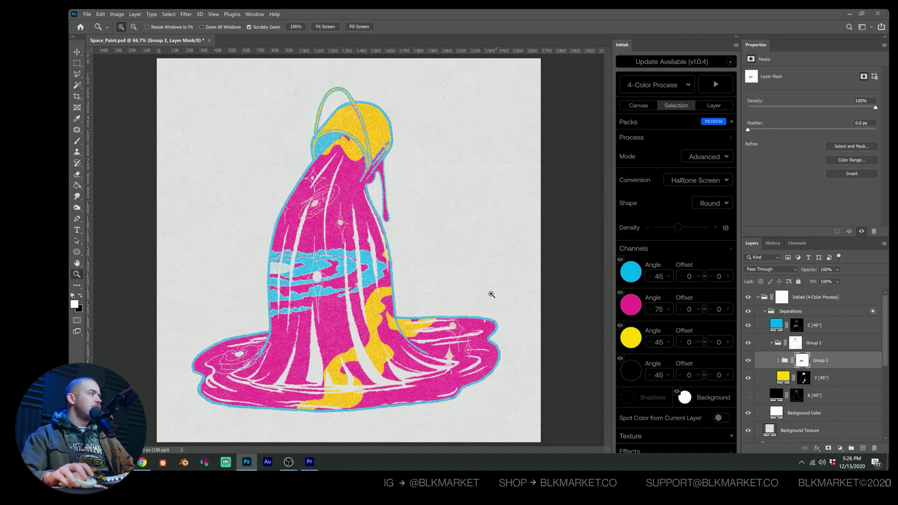
- Nudge the yellow Y separation slightly up and to the right with the Move tool for a misregistered print look
left_click_drag(347, 271, 430, 194)
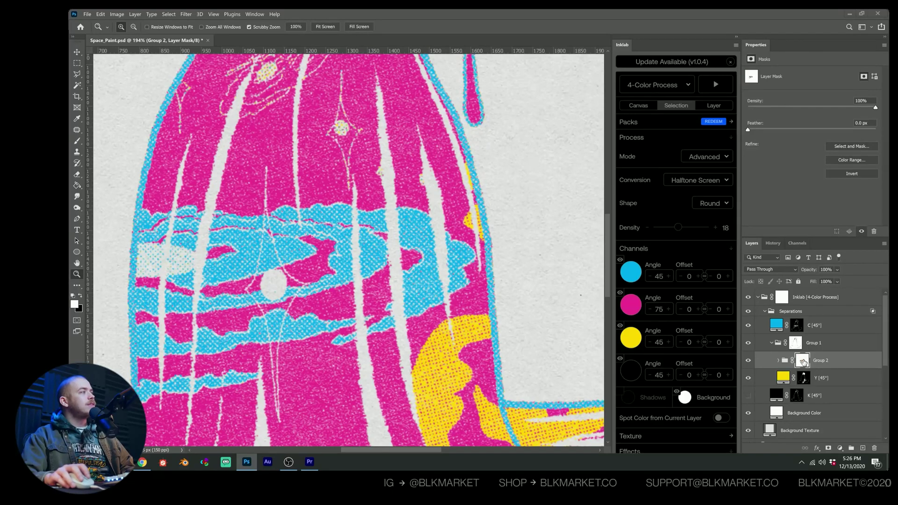
left_click_drag(410, 260, 285, 259)
key("ctrl+plus")
key("ctrl+plus")
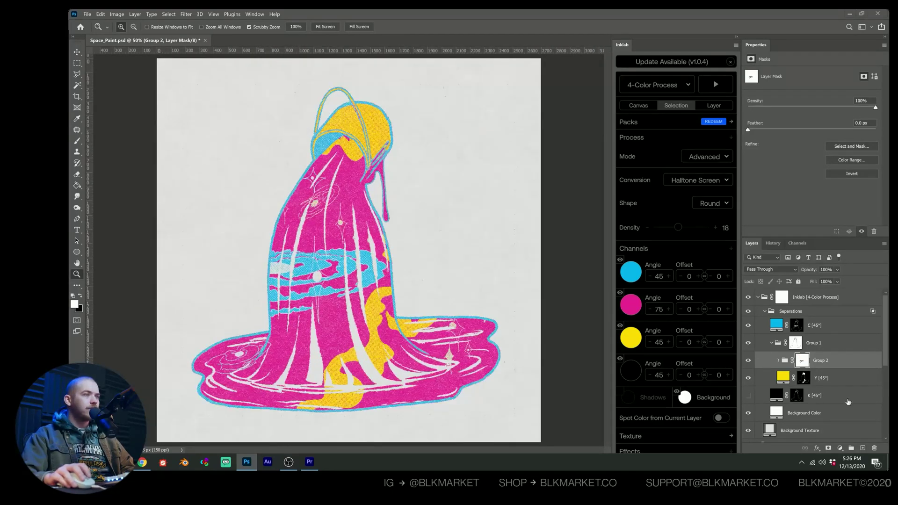
key("v")
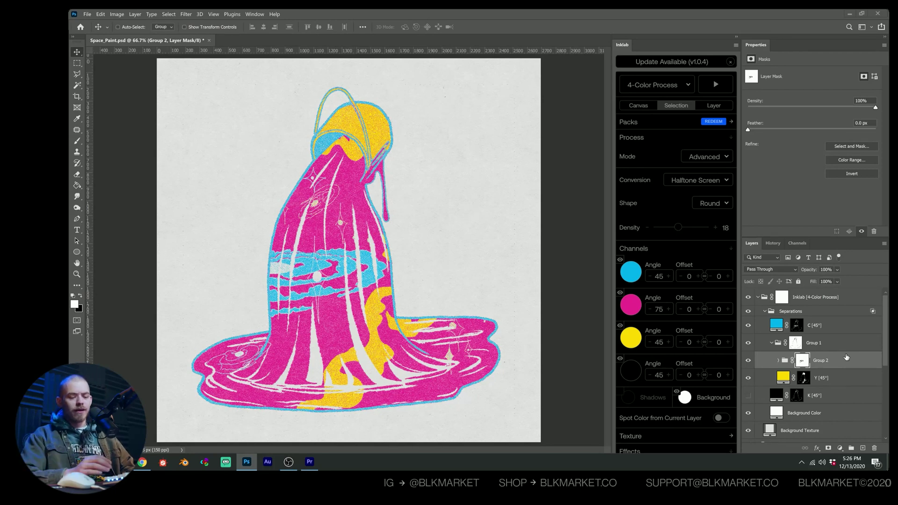
key("shift+Down")
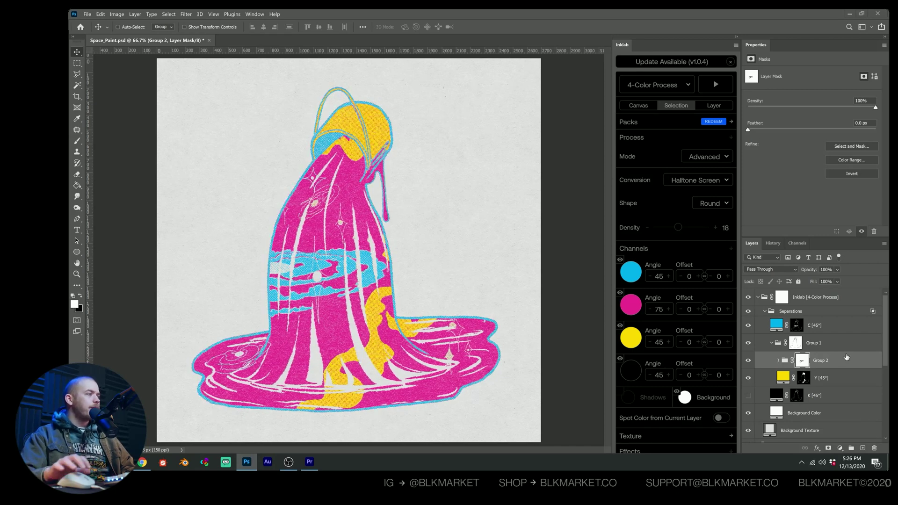
left_click(840, 378)
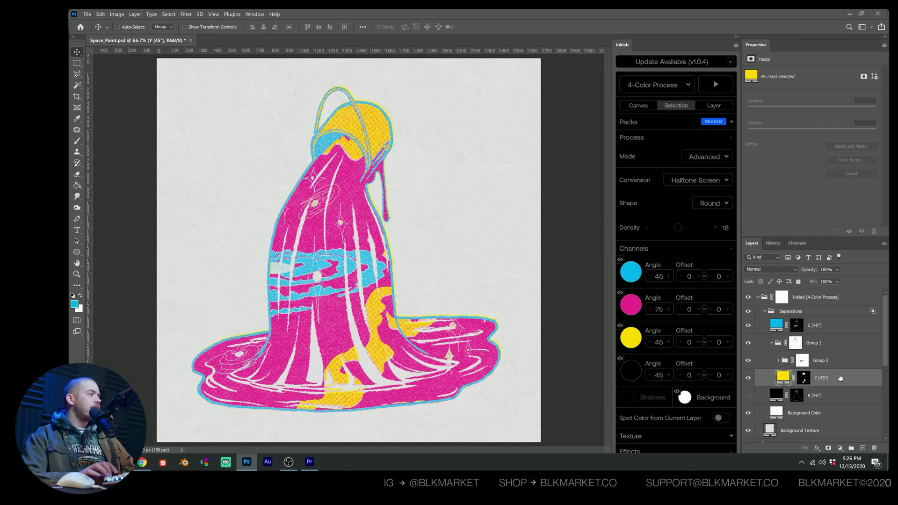
- Examine the yellow offset along the outlines and compare the artwork with the C separation hidden and shown
left_click_drag(521, 332, 543, 331)
left_click_drag(356, 320, 604, 241)
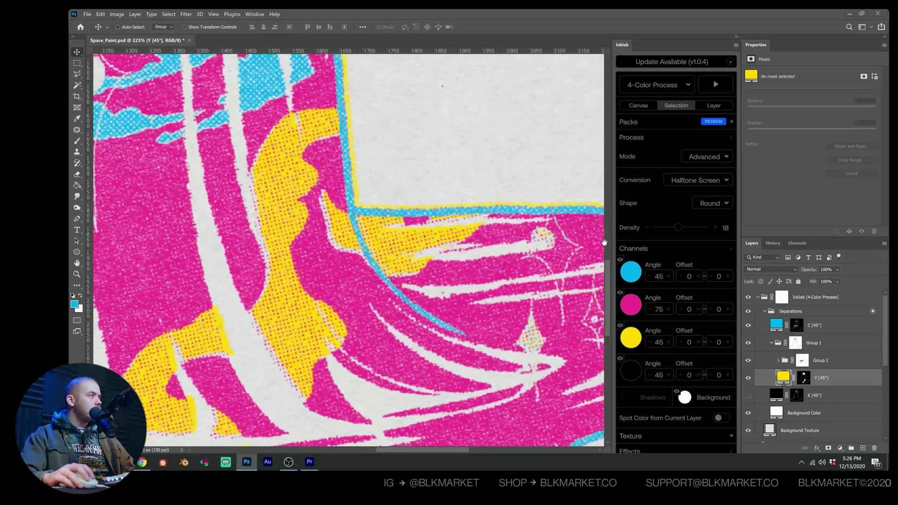
left_click_drag(358, 198, 514, 279)
scroll(405, 245, "down", 6)
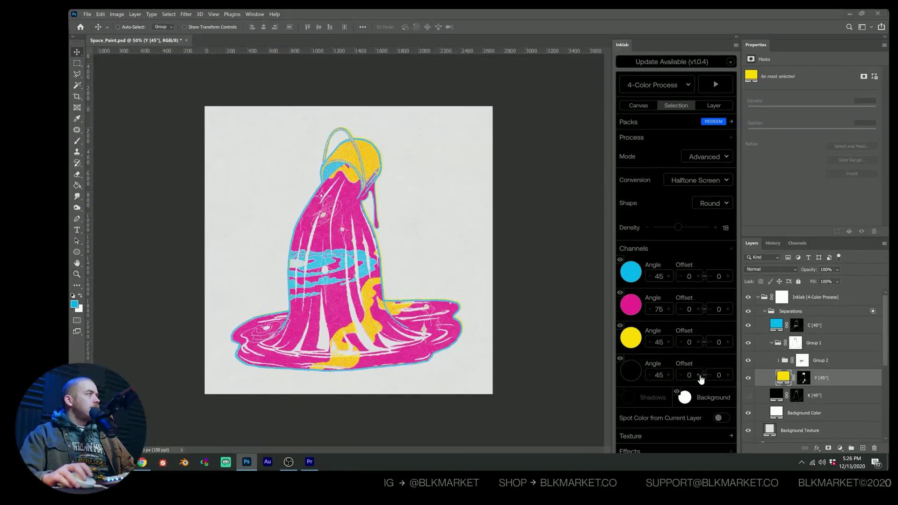
left_click(747, 326)
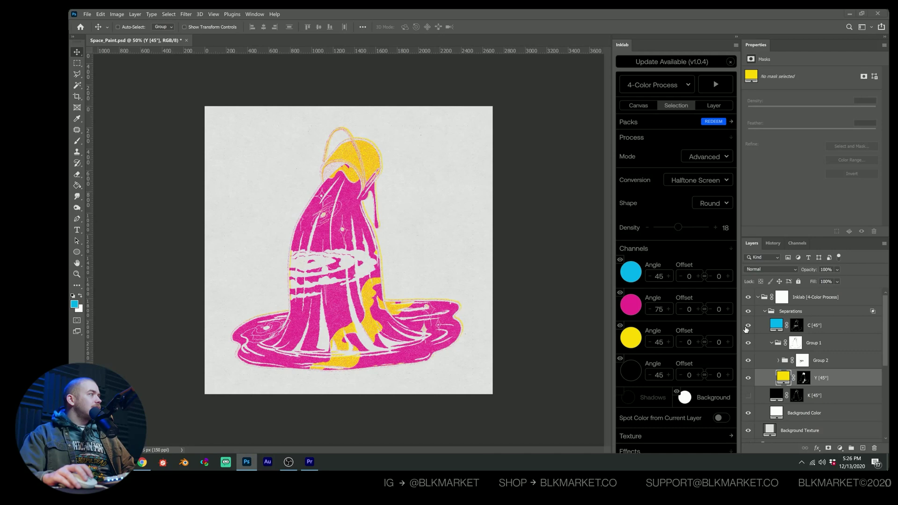
left_click(747, 327)
left_click(747, 326)
left_click(747, 326)
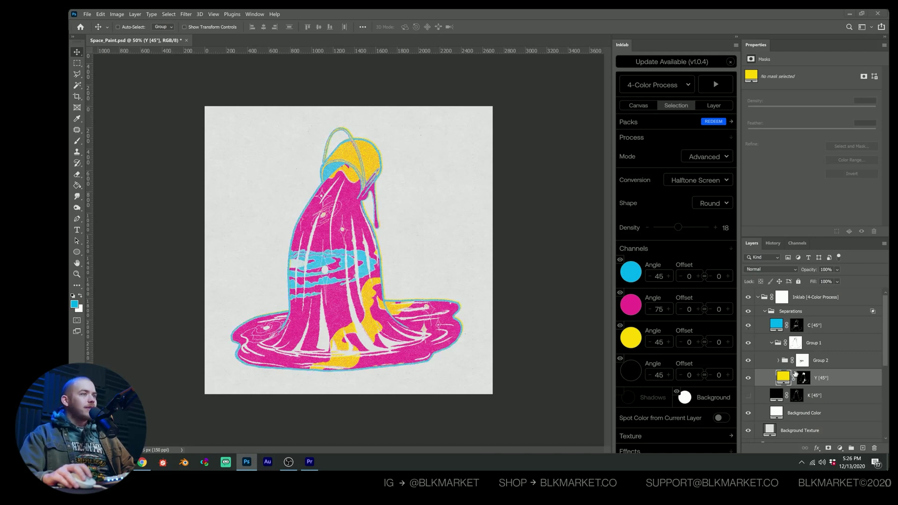
- Hide the Inklab group and select the yellow areas of the original artwork with Color Range
left_click(778, 360)
left_click(757, 297)
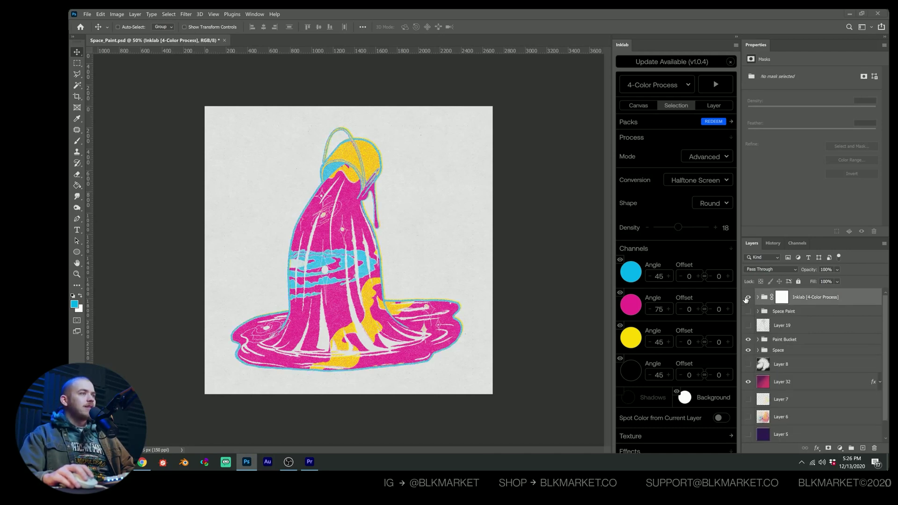
left_click(748, 297)
left_click(172, 14)
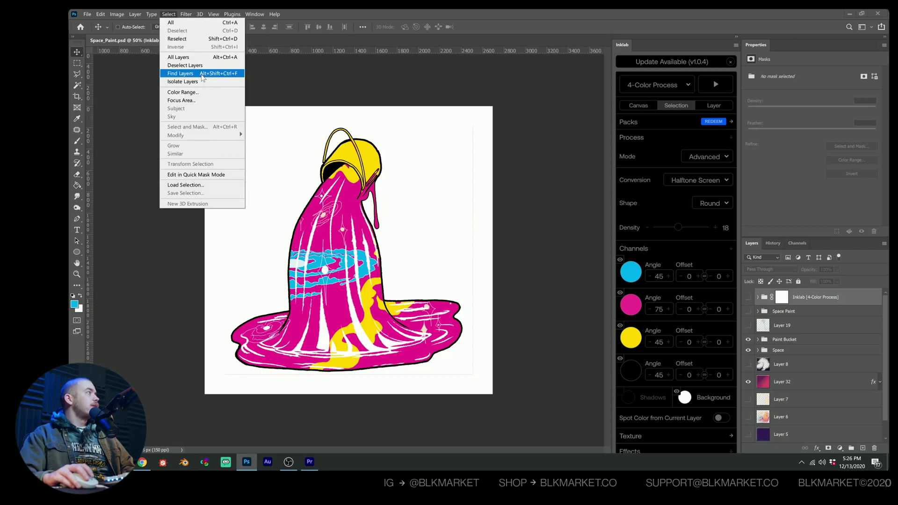
left_click(201, 93)
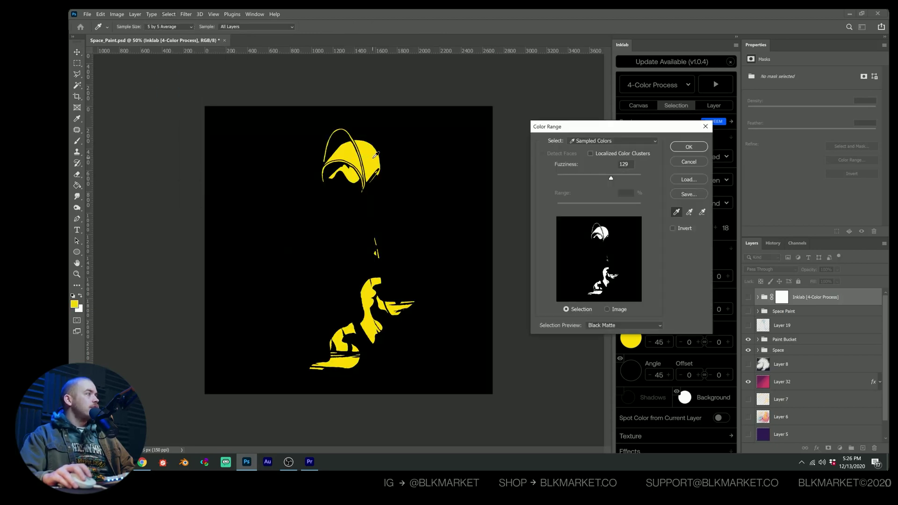
left_click(685, 146)
- Show the Inklab group, fill the yellow selection with black on Group 2's layer mask to knock out magenta, and deselect
left_click(748, 297)
left_click(757, 297)
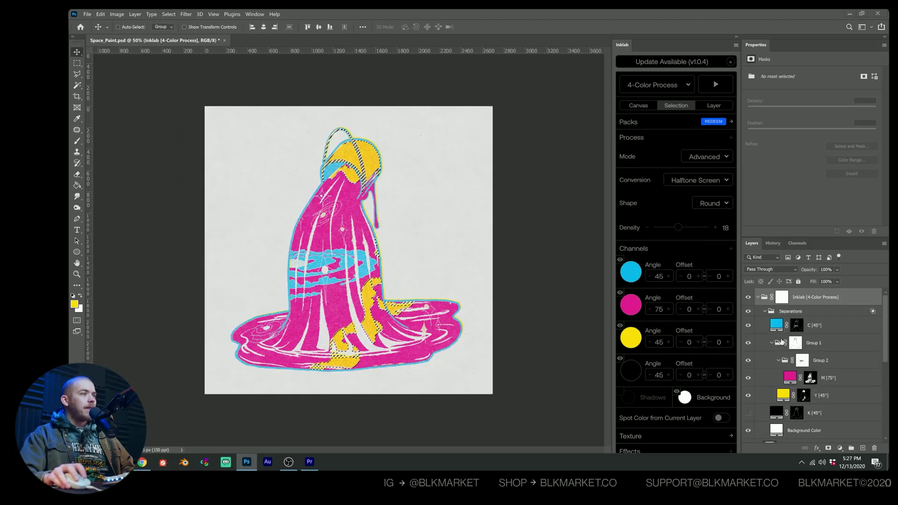
left_click(802, 360)
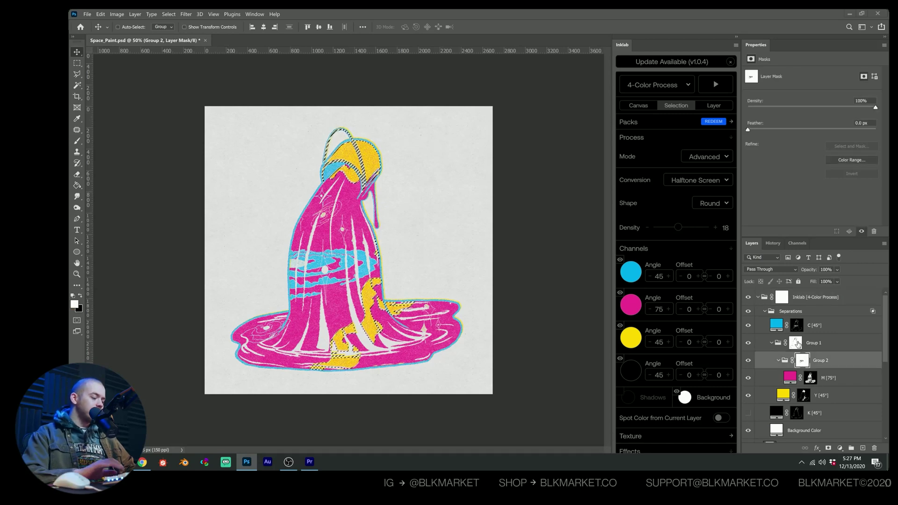
key("alt+BackSpace")
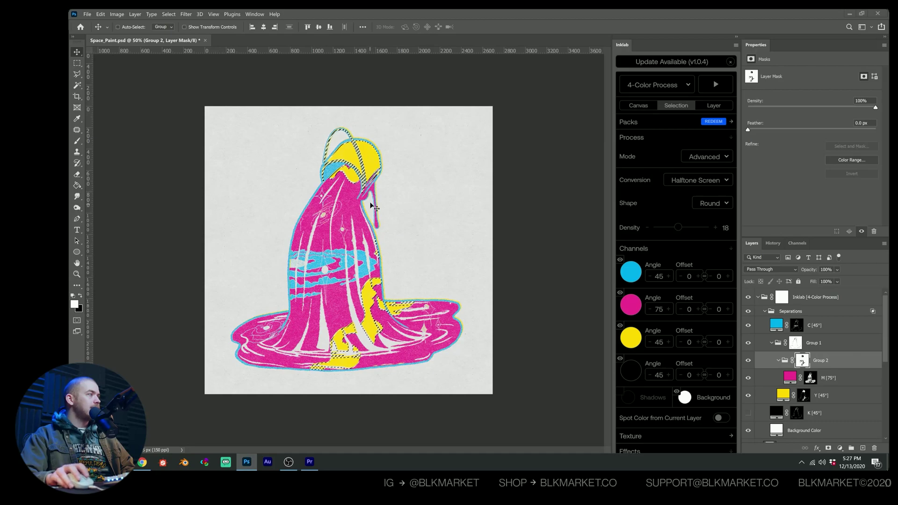
key("z")
mouse_move(350, 160)
left_mouse_down()
mouse_move(383, 153)
mouse_move(363, 158)
left_mouse_up()
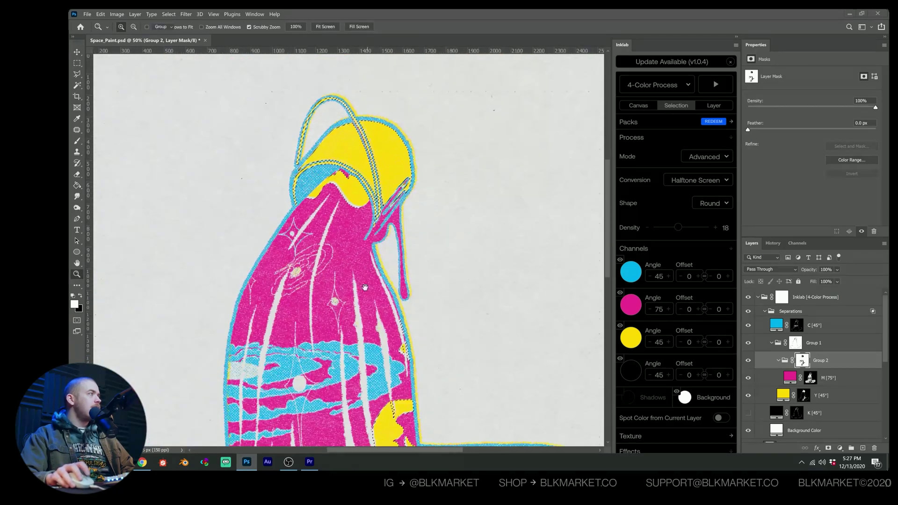
left_click_drag(356, 302, 357, 131)
key("z")
left_click_drag(384, 278, 407, 281)
key("ctrl+d")
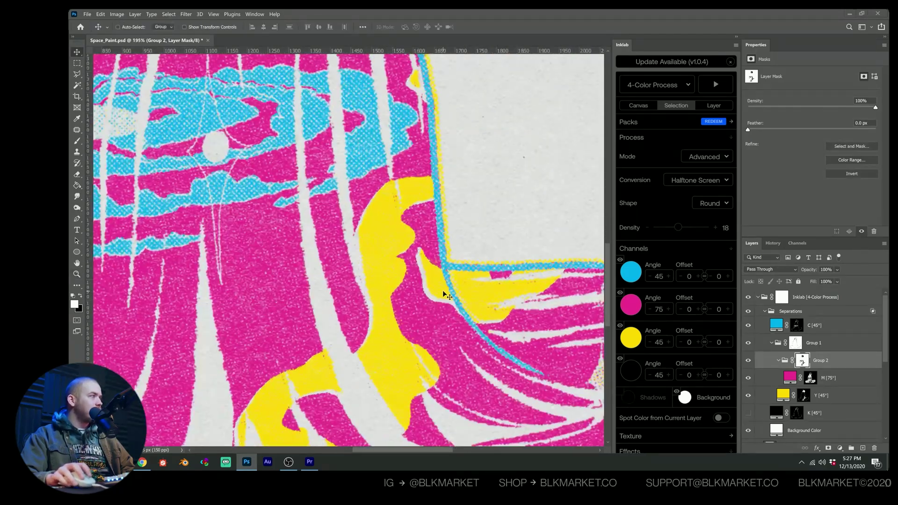
- Compare the yellow areas with Group 2's layer mask disabled and enabled
left_click(803, 361, "shift")
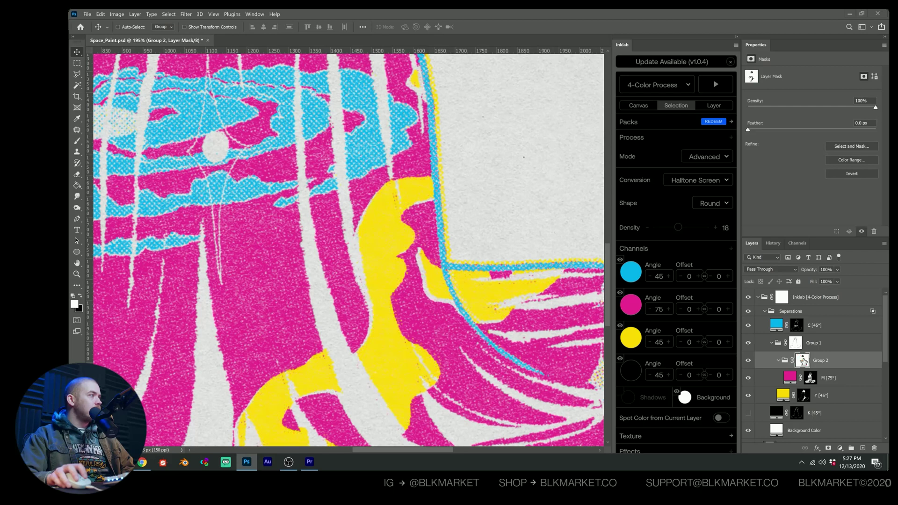
left_click(803, 360, "shift")
left_click(803, 361, "shift")
left_click_drag(370, 232, 347, 266)
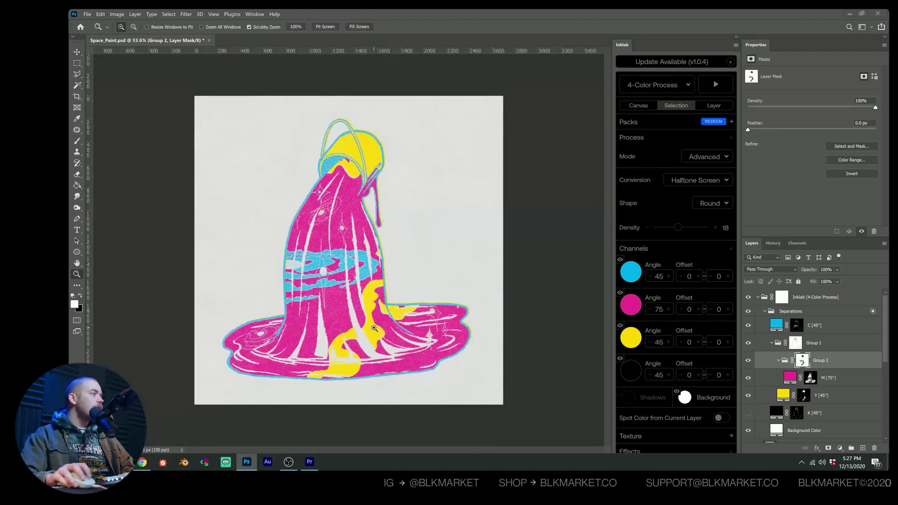
left_click(375, 328, "ctrl")
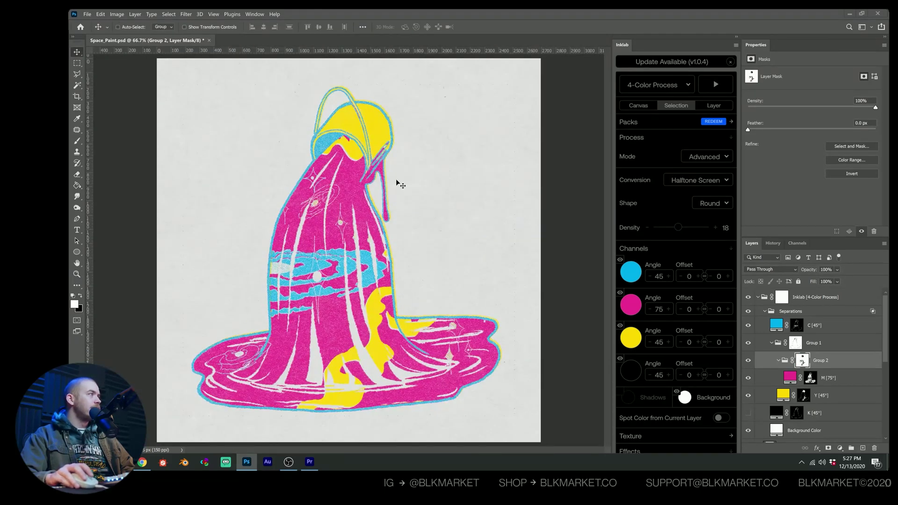
- Duplicate the Background Texture layer, move the copy above the Separations group, and collapse that group
scroll(829, 389, "down", 3)
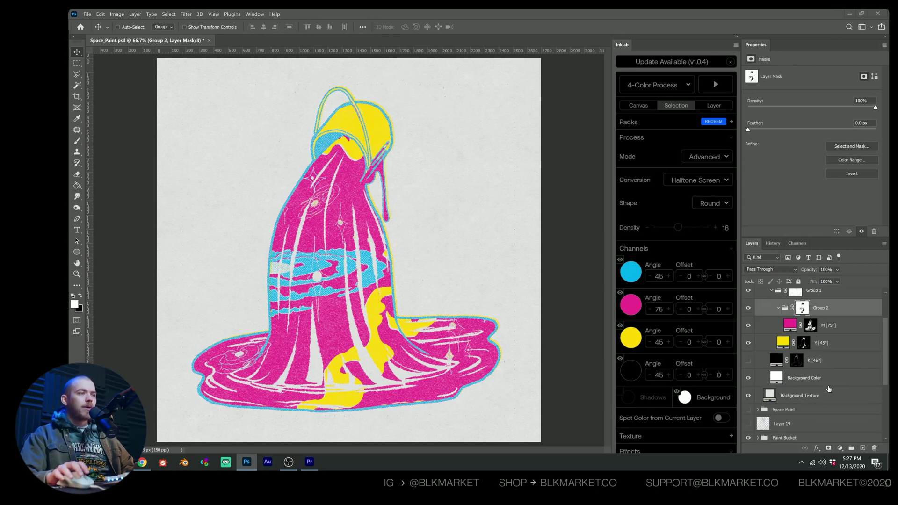
left_click(829, 397)
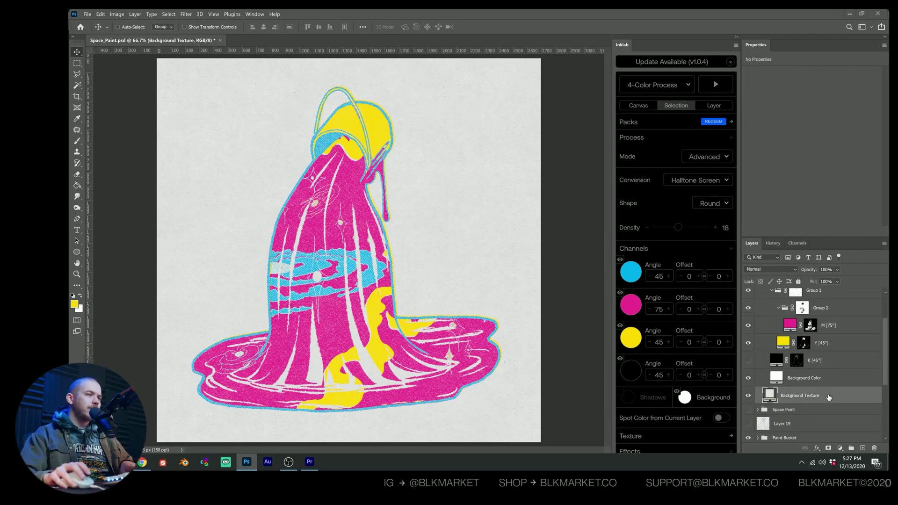
key("ctrl+j")
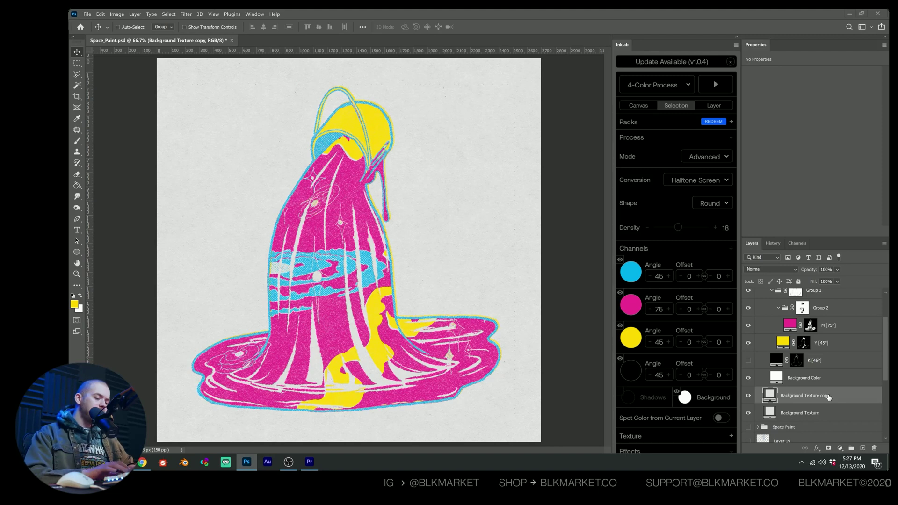
key("ctrl+shift+bracketright")
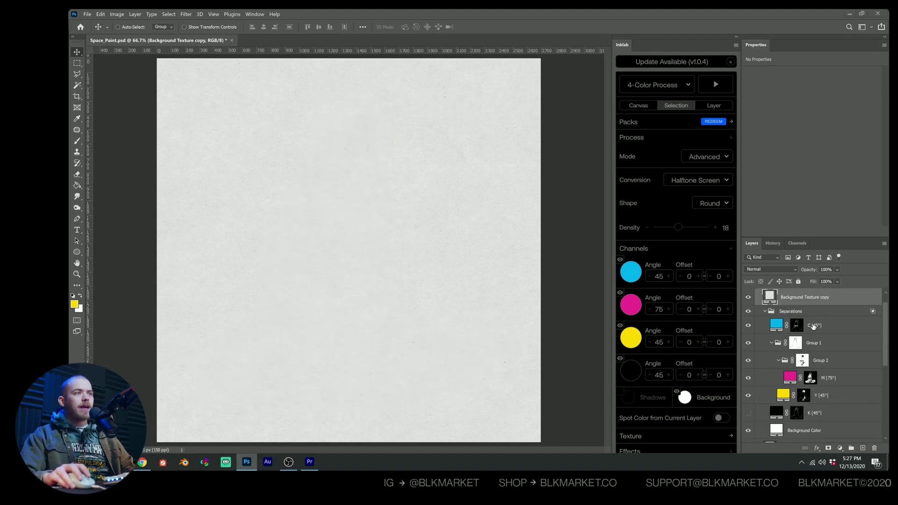
left_click(765, 311)
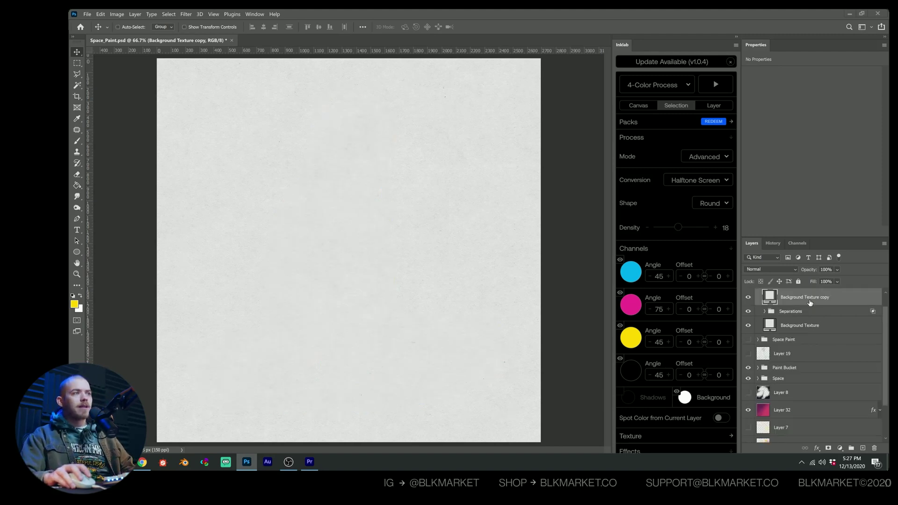
- Clip the Background Texture copy layer to the Separations group and set its blend mode to Multiply
left_click(834, 304, "alt")
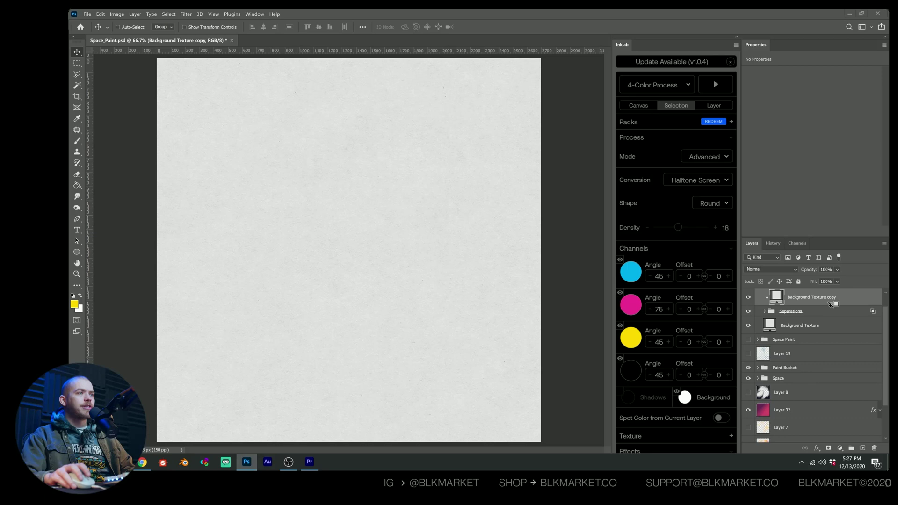
left_click(778, 271)
left_click(773, 280)
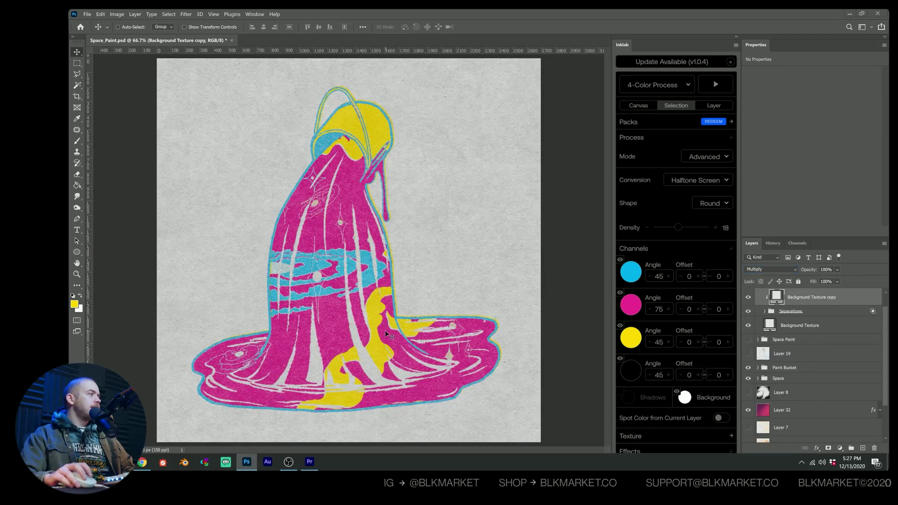
scroll(846, 324, "up", 1)
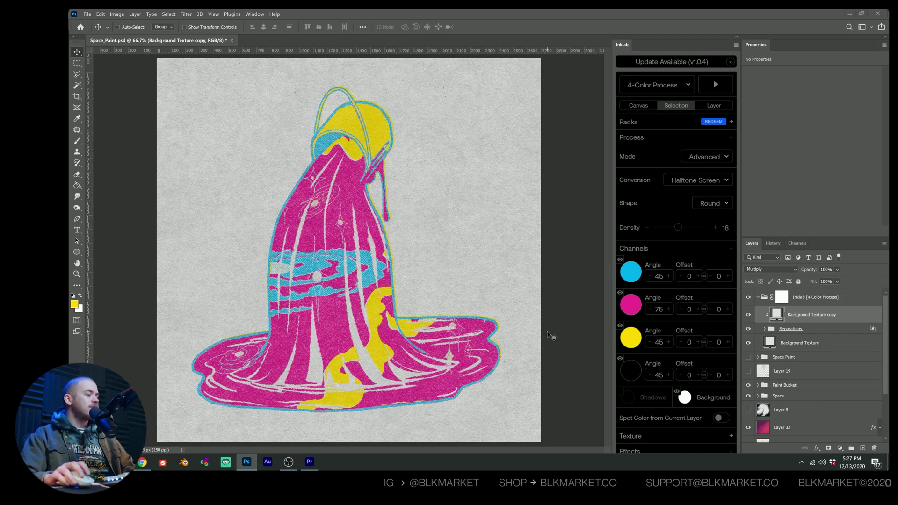
- Fade the Background Texture copy out of light areas using Blend If, splitting the underlying-layer white point at about 190 and 205
double_click(860, 319)
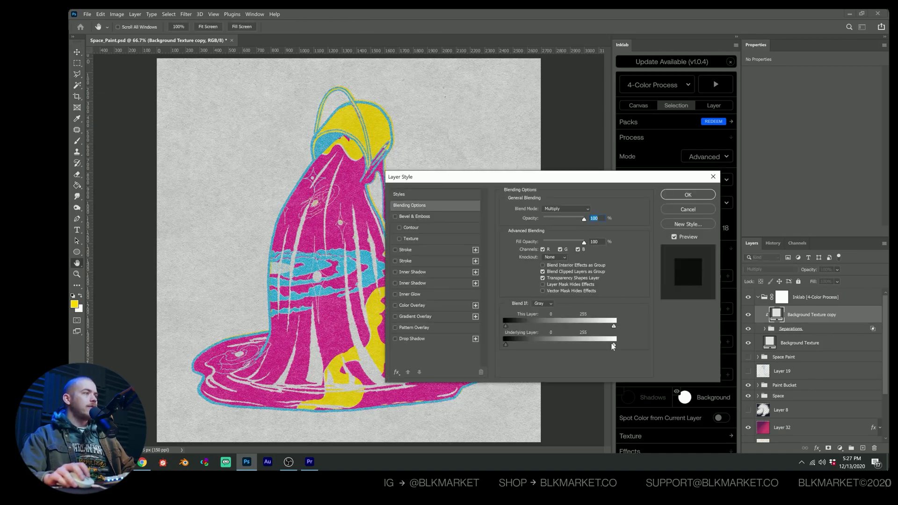
left_click_drag(613, 346, 582, 344)
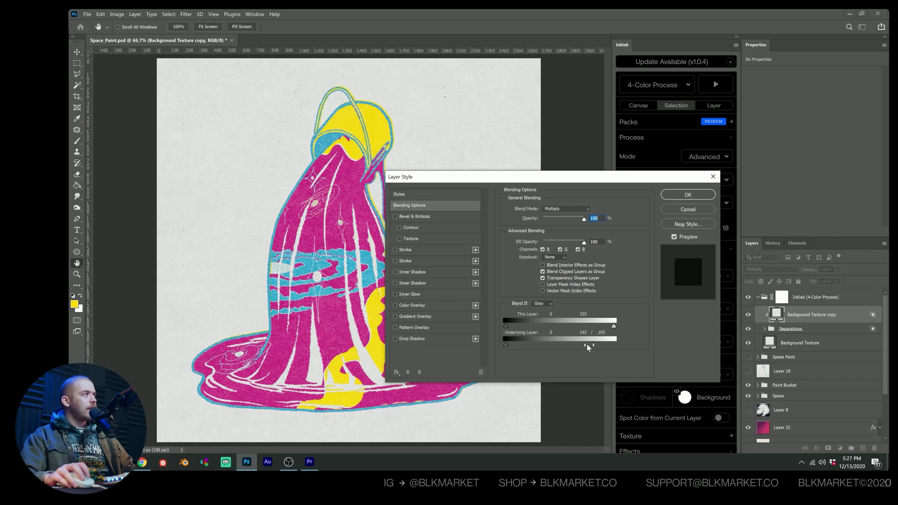
left_click_drag(593, 342, 592, 344)
left_click(697, 193)
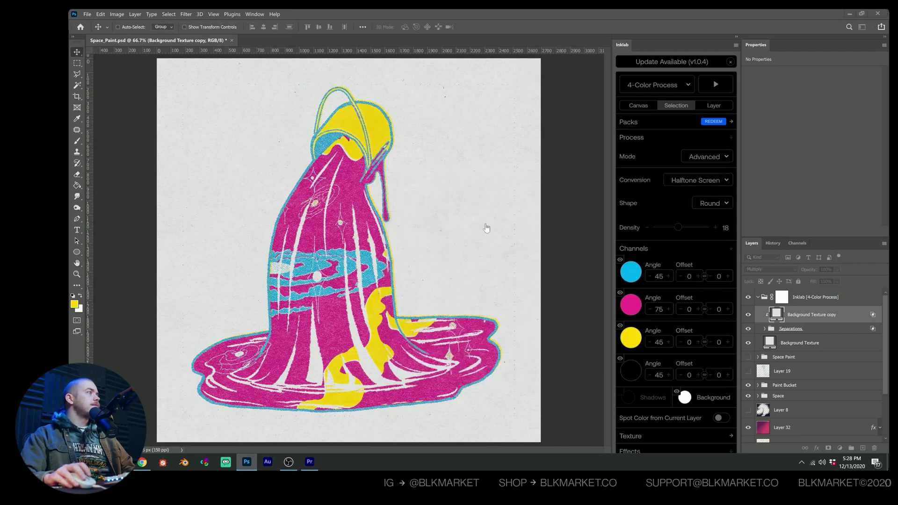
left_click_drag(365, 319, 416, 192)
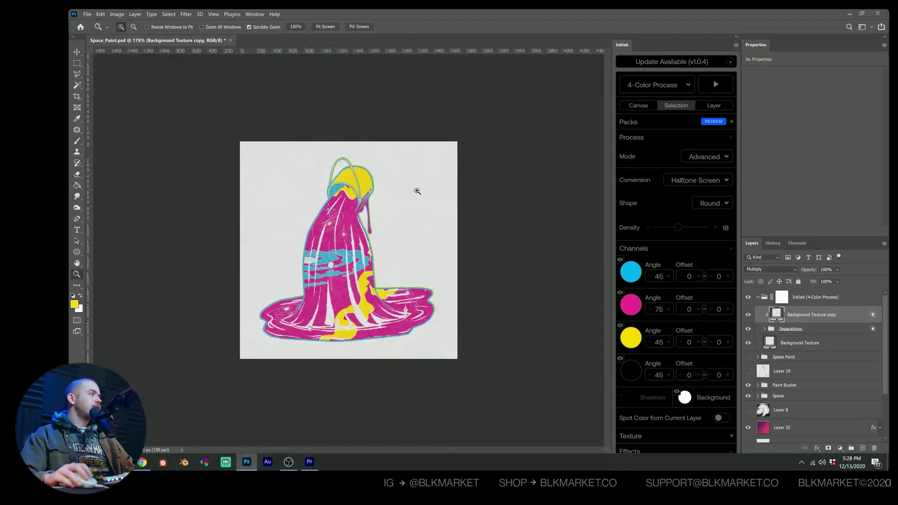
left_click(417, 192, "ctrl")
left_click(417, 192, "ctrl")
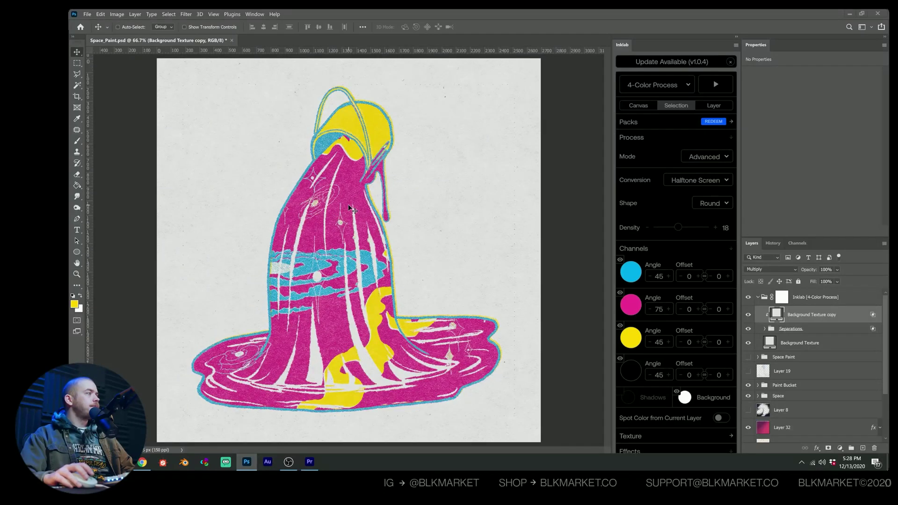
- Expand the Separations group and change the magenta separation's fill to the brighter pink ff4a9f
left_click(765, 329)
left_click(788, 396)
double_click(788, 396)
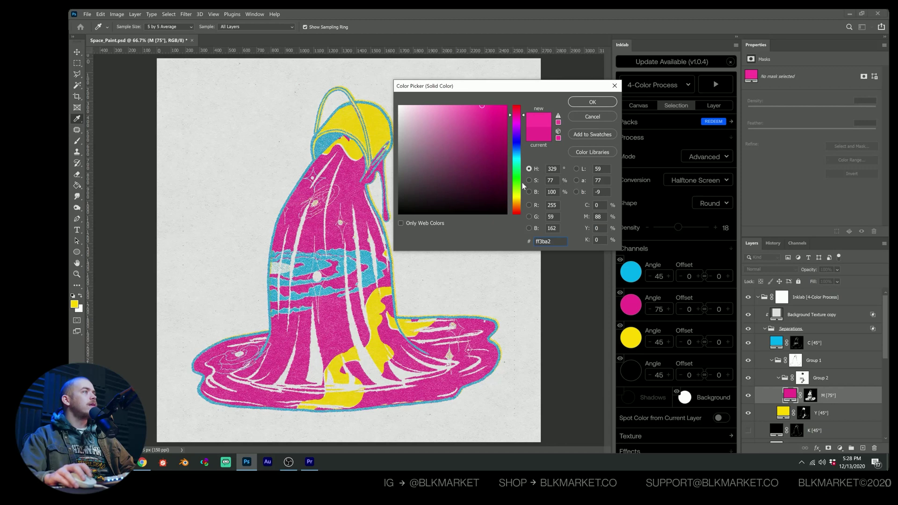
left_click_drag(519, 123, 464, 91)
left_click_drag(518, 117, 569, 73)
left_click_drag(519, 123, 523, 135)
left_click(577, 168)
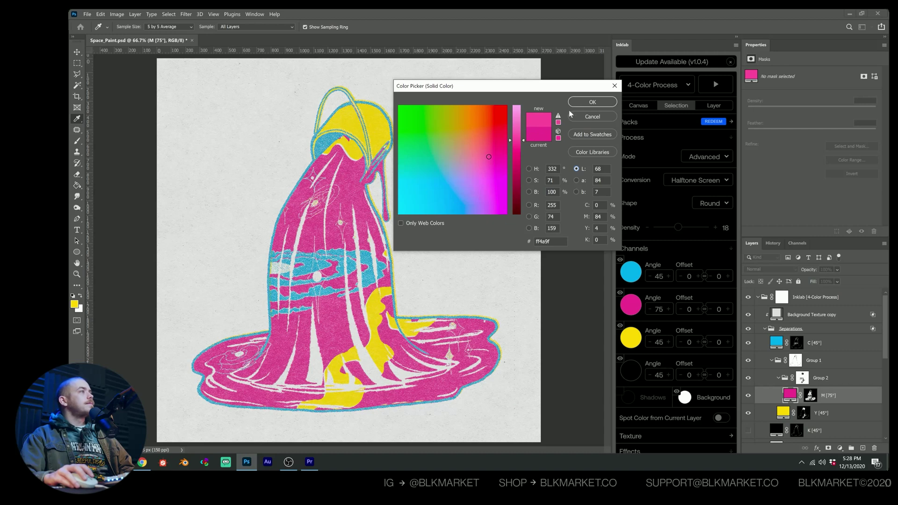
left_click(591, 103)
- Change the yellow separation's fill colour to the brighter yellow fff900
double_click(784, 412)
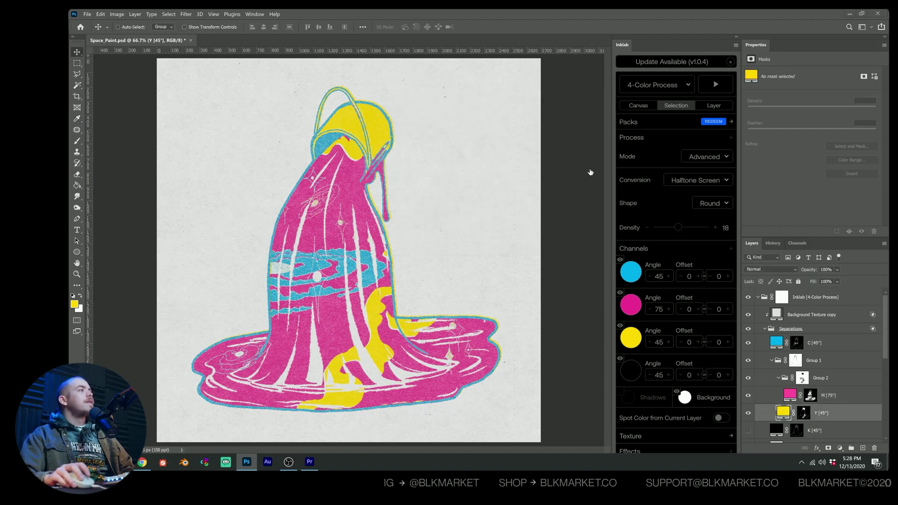
left_click_drag(525, 119, 521, 111)
mouse_move(450, 121)
left_mouse_down()
mouse_move(439, 124)
mouse_move(451, 118)
left_mouse_up()
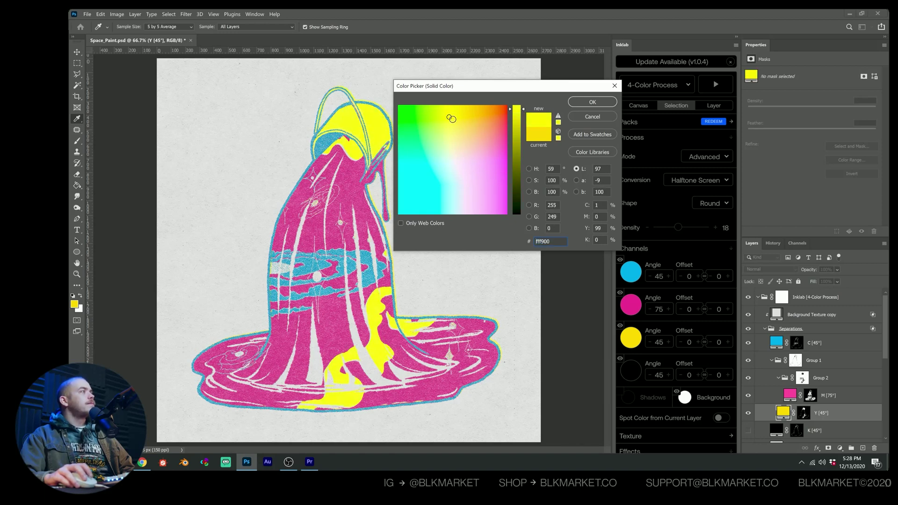
left_click(602, 102)
- Blend the yellow separation into the paper by lowering and splitting the underlying-layer white point in its Blend If settings
key("z")
mouse_move(364, 123)
left_mouse_down()
mouse_move(397, 123)
mouse_move(367, 123)
left_mouse_up()
key("v")
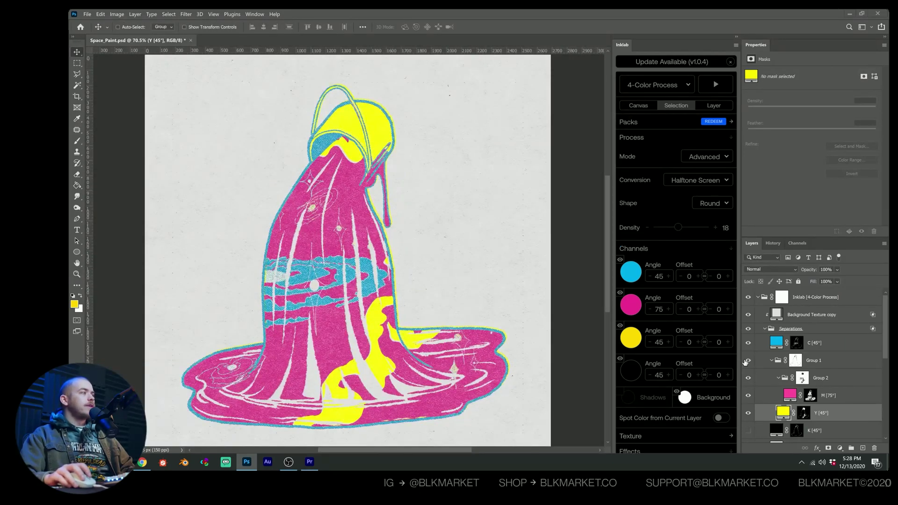
double_click(862, 416)
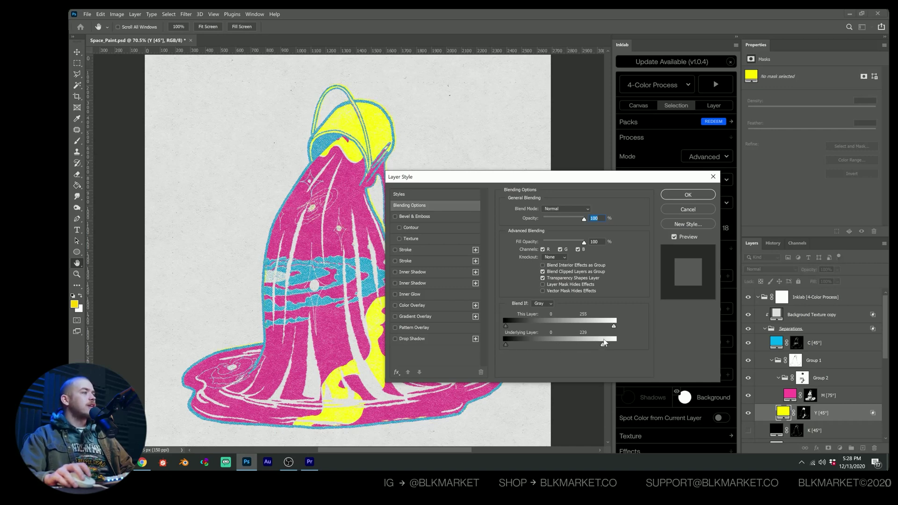
key("alt")
left_click_drag(604, 346, 598, 347)
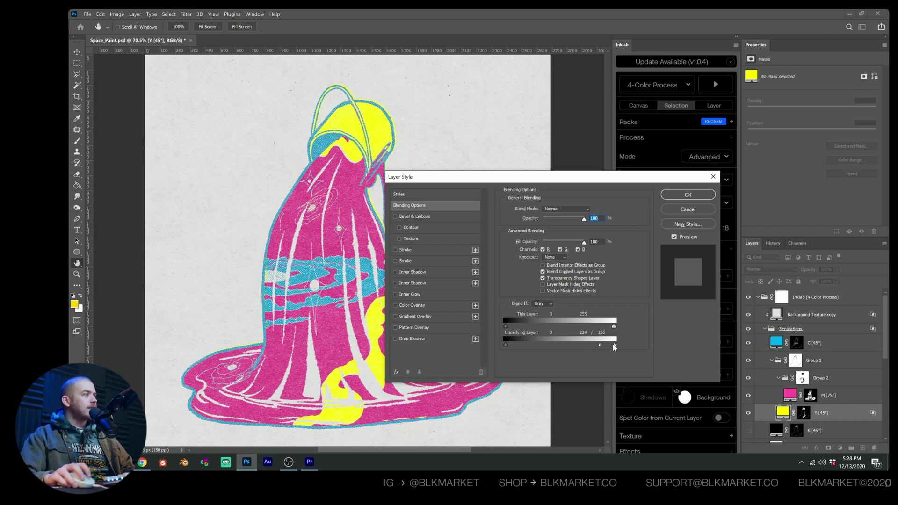
left_click_drag(595, 347, 602, 348)
left_click(688, 194)
scroll(414, 294, "up", 3)
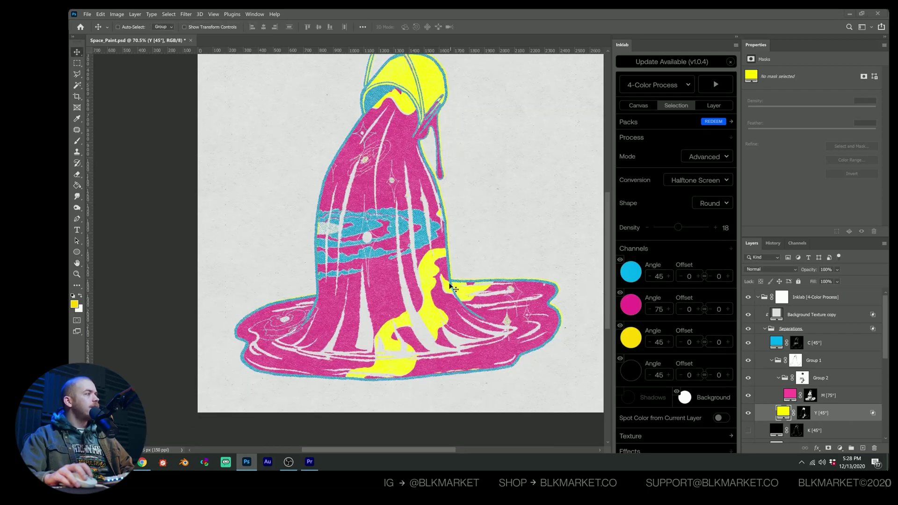
left_click_drag(488, 265, 525, 345)
key("z")
left_click_drag(524, 346, 331, 244)
key("ctrl+0")
key("v")
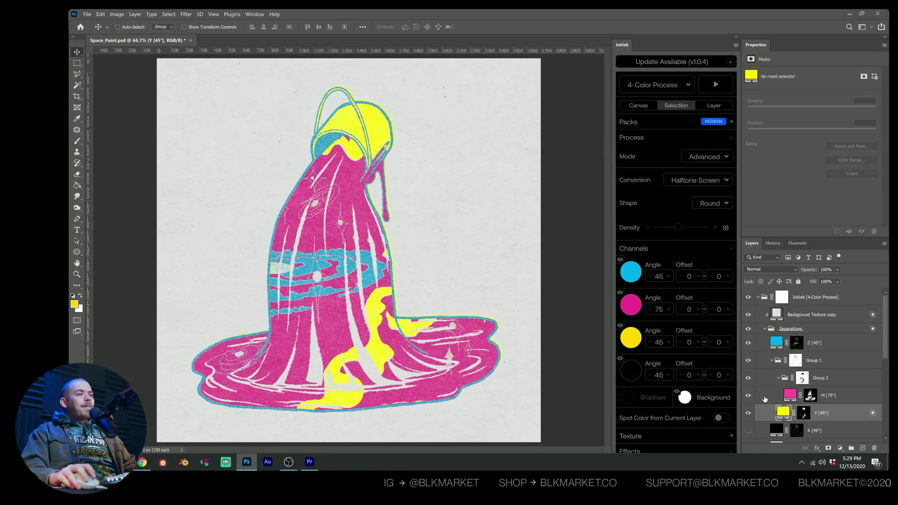
- Change the cyan separation's fill colour to the lighter cyan 46e3ff
left_click(779, 345)
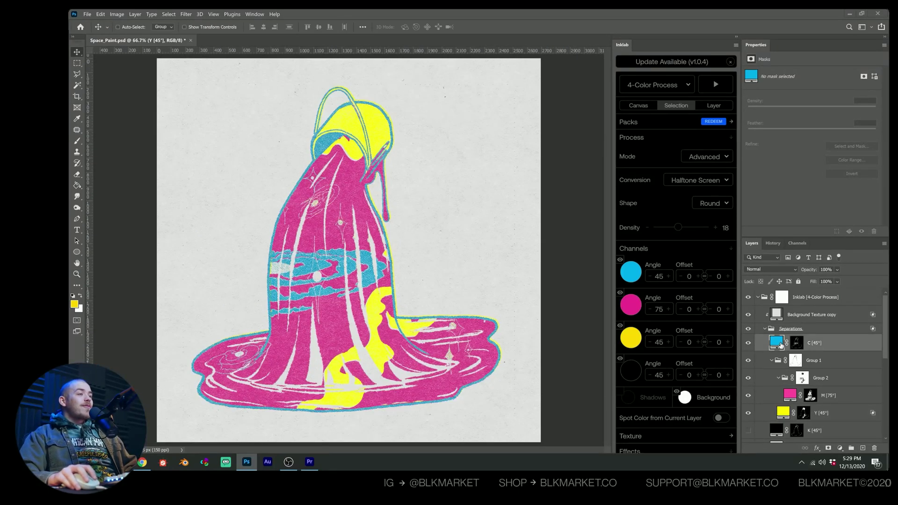
left_click_drag(518, 131, 519, 134)
left_click_drag(446, 179, 476, 166)
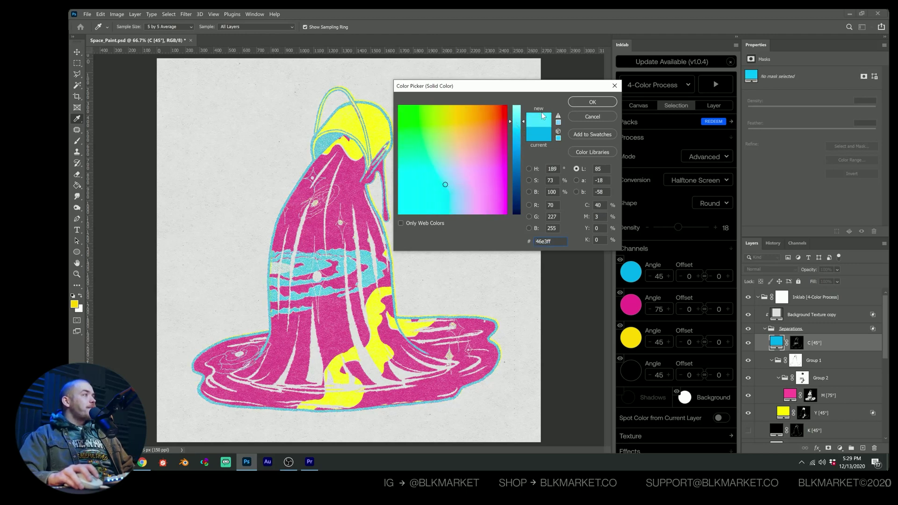
left_click(586, 114)
key("v")
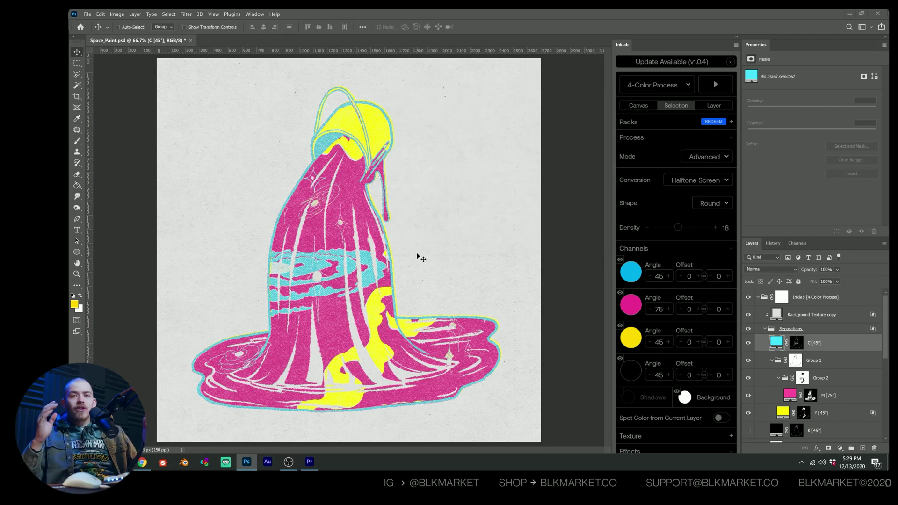
- Try the Background Color layer in Normal blend mode at 13% opacity
scroll(830, 355, "down", 5)
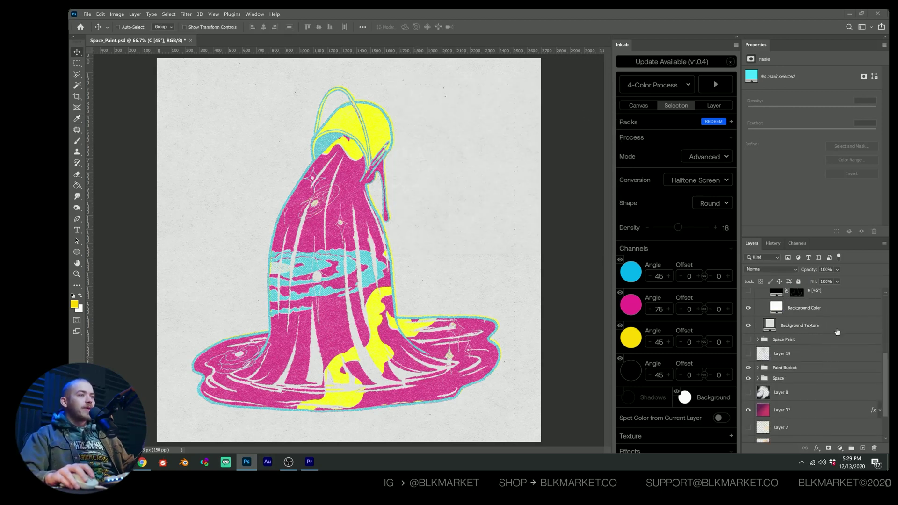
left_click(837, 326)
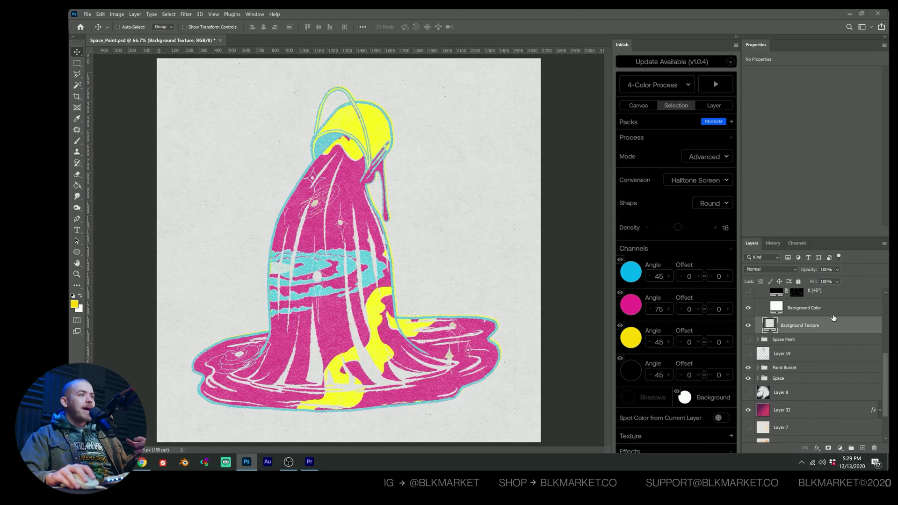
left_click(805, 311)
left_click(770, 270)
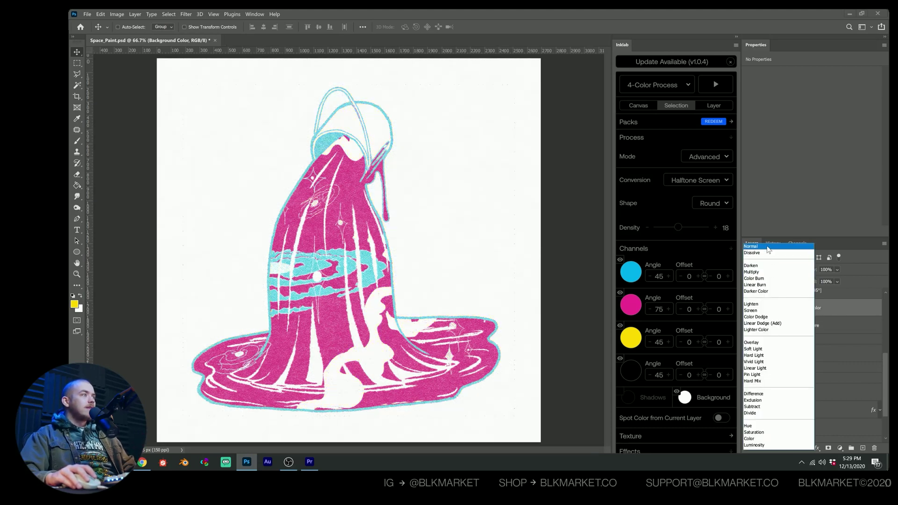
left_click(767, 247)
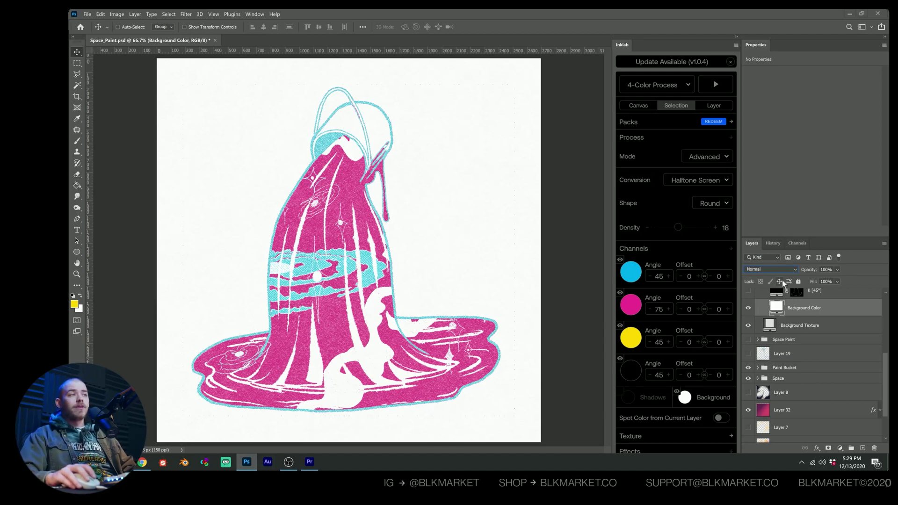
scroll(838, 323, "up", 2)
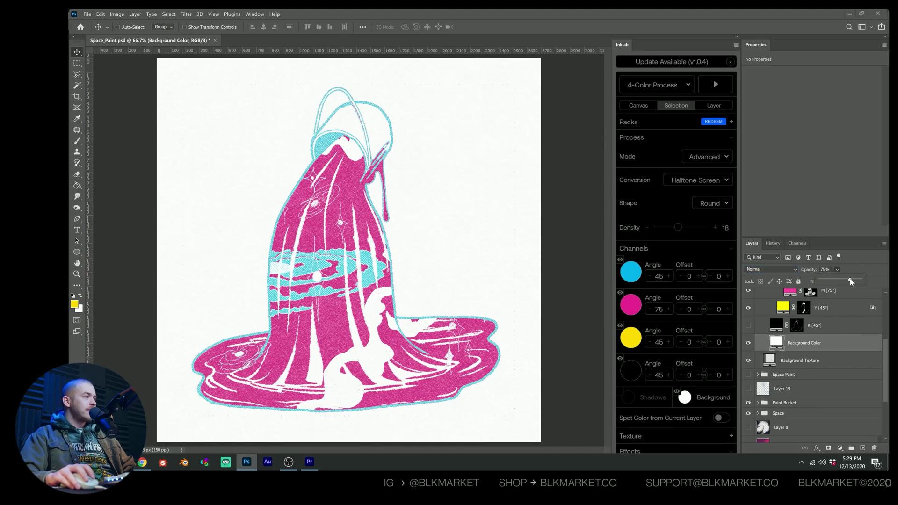
left_click_drag(850, 280, 830, 281)
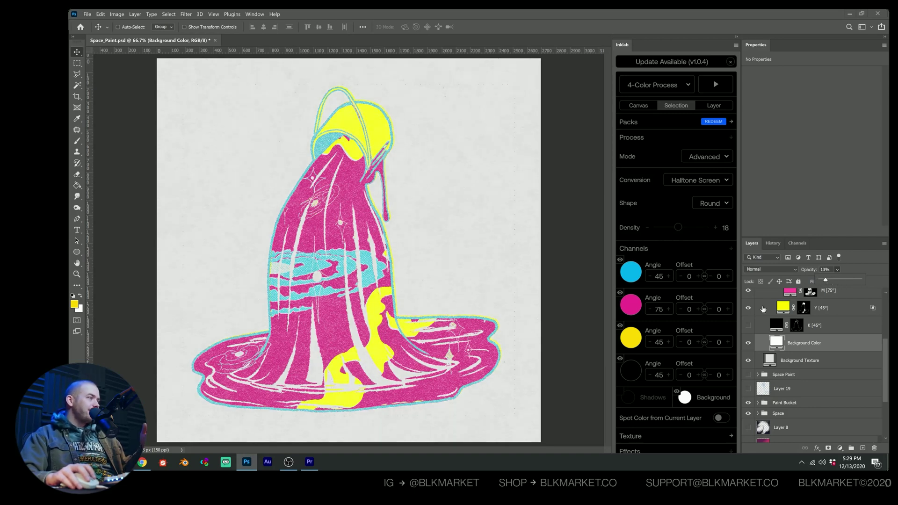
left_click(836, 351)
- Restore the Background Color layer to 100% opacity and Multiply blend mode
key("z")
left_click_drag(382, 333, 409, 328)
key("v")
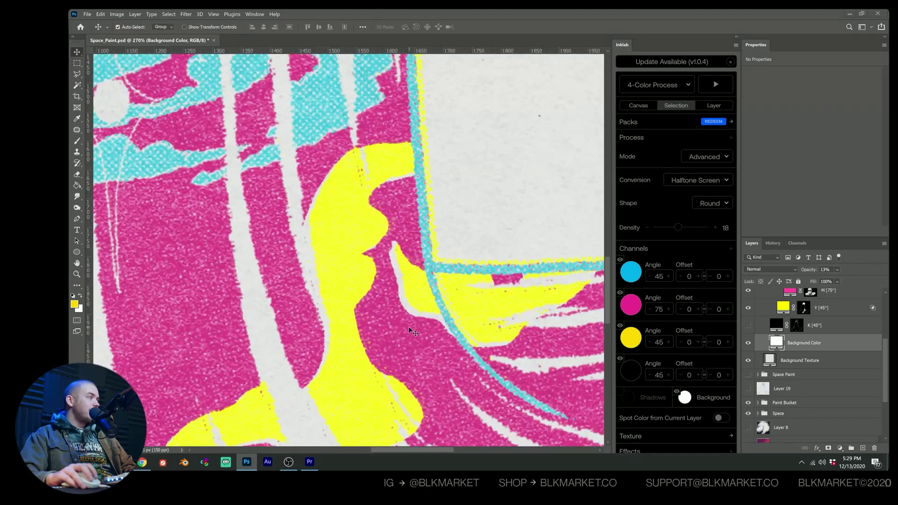
key("0")
key("shift+alt+m")
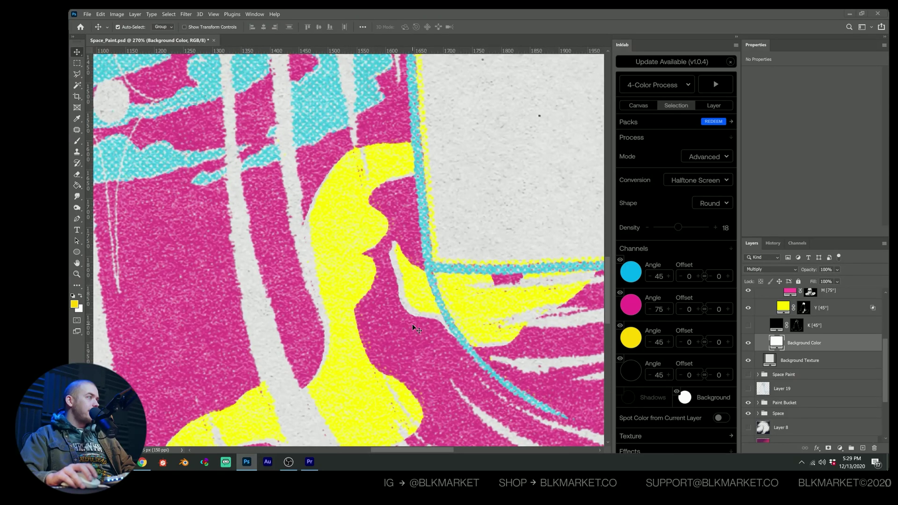
- Examine the print's texture and halftone detail across the artwork, along with Inklab's Effects settings
key("z")
left_click_drag(413, 328, 320, 241)
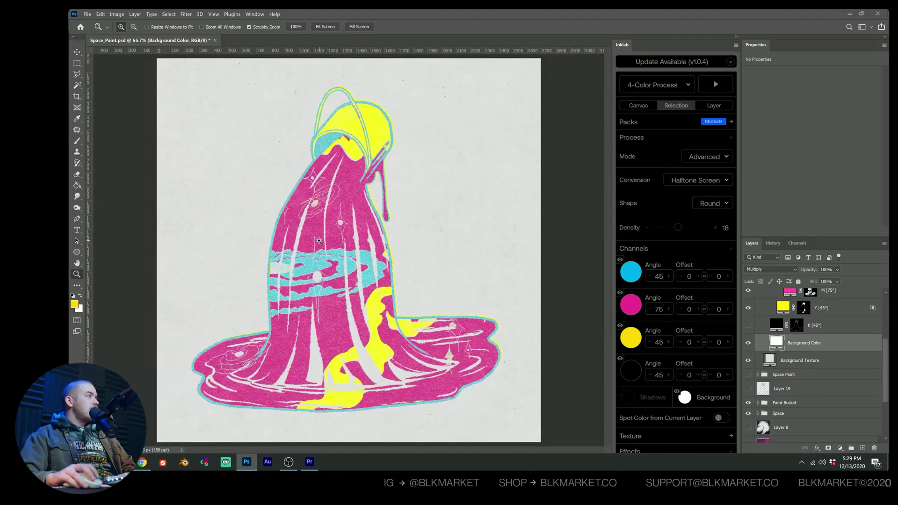
key("ctrl+1")
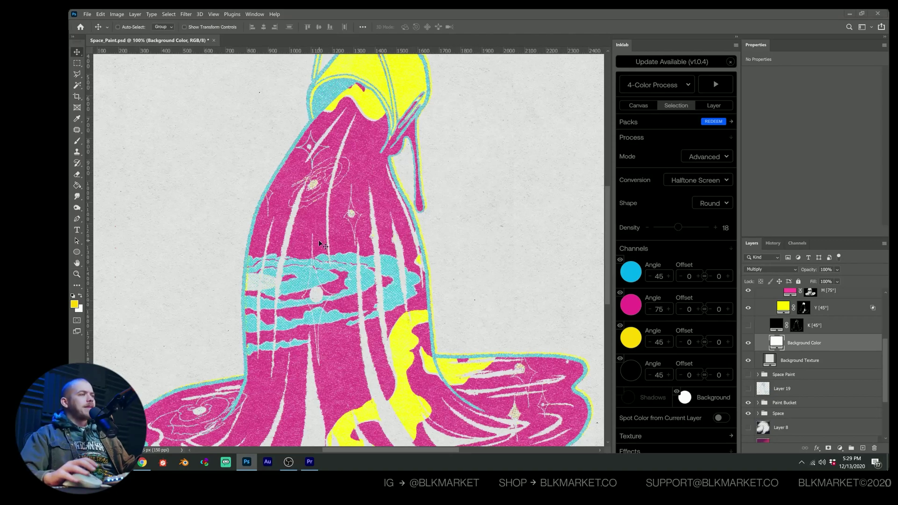
left_click(630, 451)
scroll(679, 374, "down", 5)
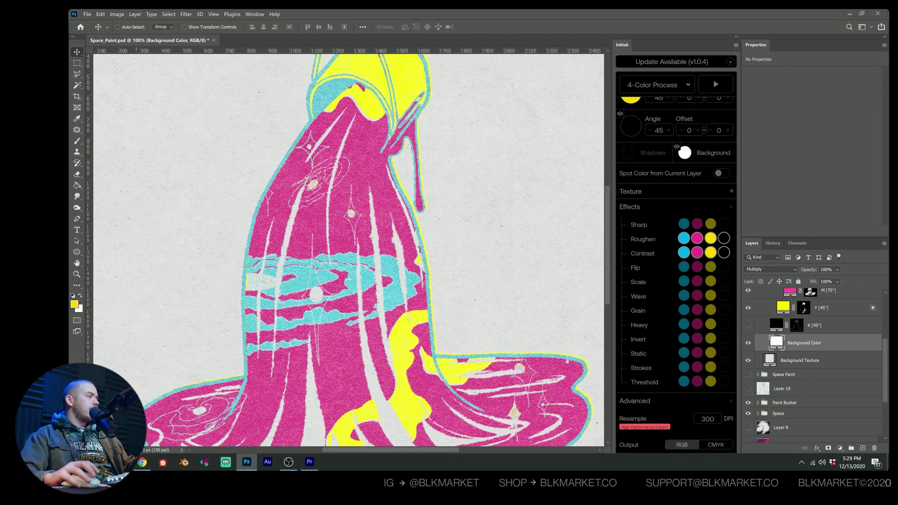
scroll(359, 337, "up", 3)
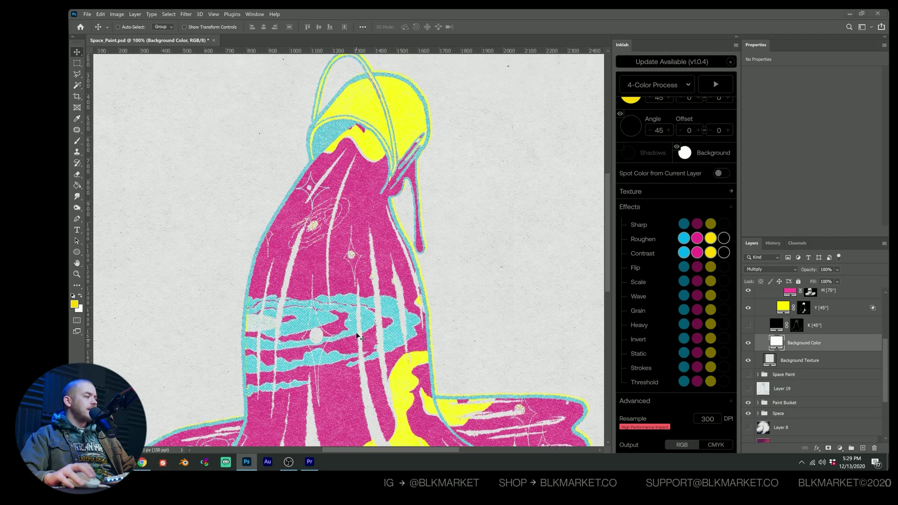
scroll(356, 333, "up", 1)
left_click_drag(333, 258, 383, 257)
left_click_drag(333, 331, 351, 206)
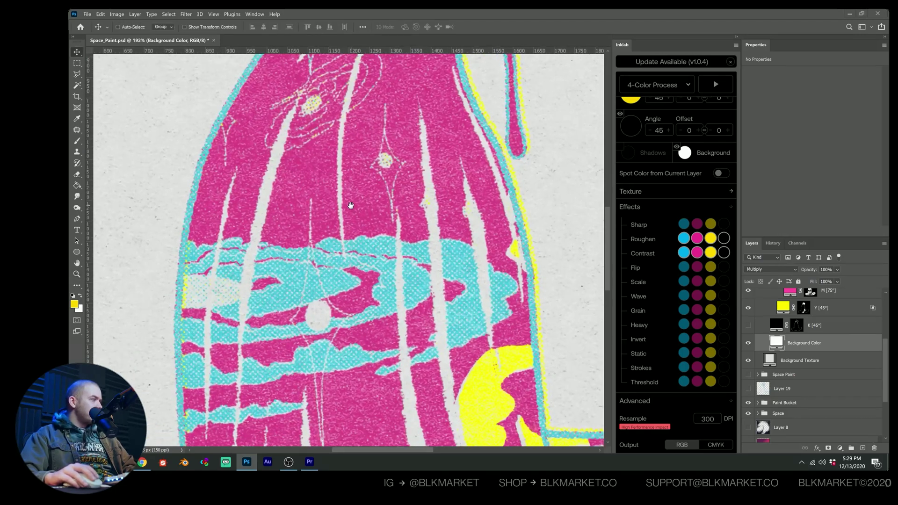
scroll(346, 262, "down", 5)
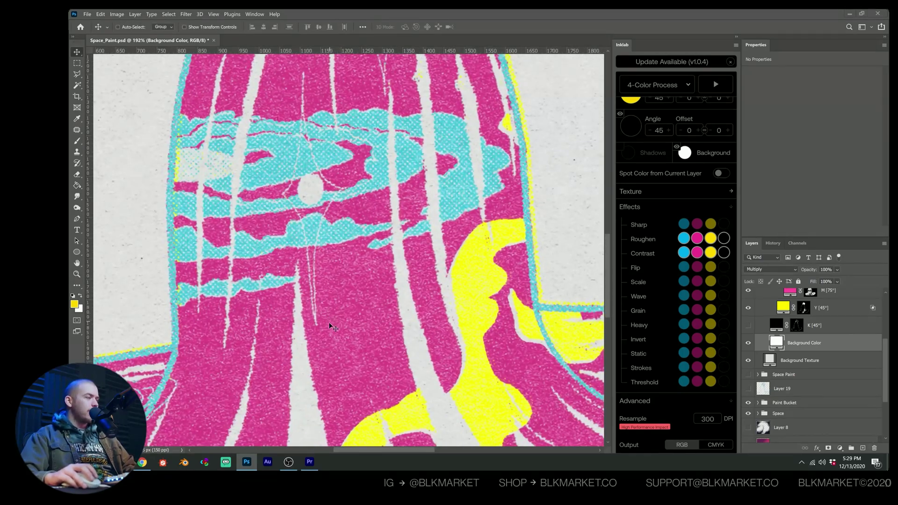
scroll(330, 326, "down", 5)
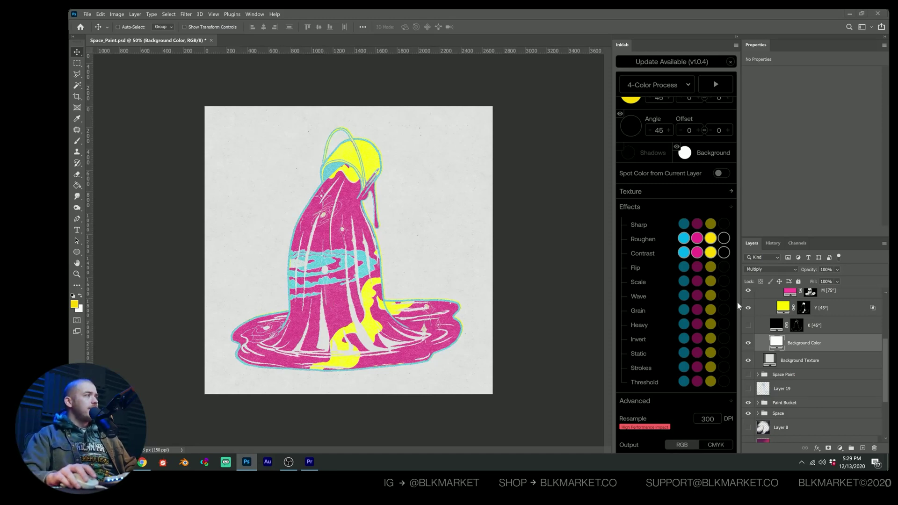
- Collapse the Inklab [4-Color Process] group and toggle its visibility to compare the print with the original artwork
scroll(772, 327, "up", 2)
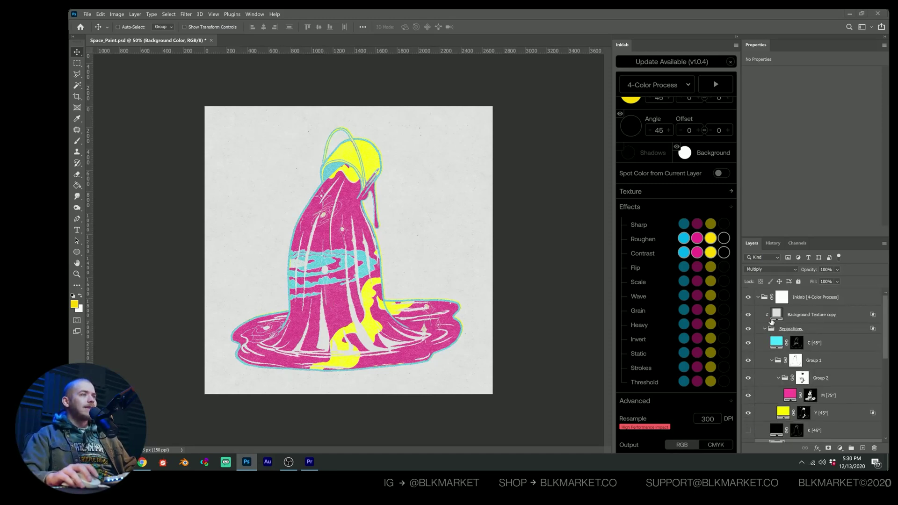
left_click(759, 298)
left_click(748, 298)
left_click(748, 298)
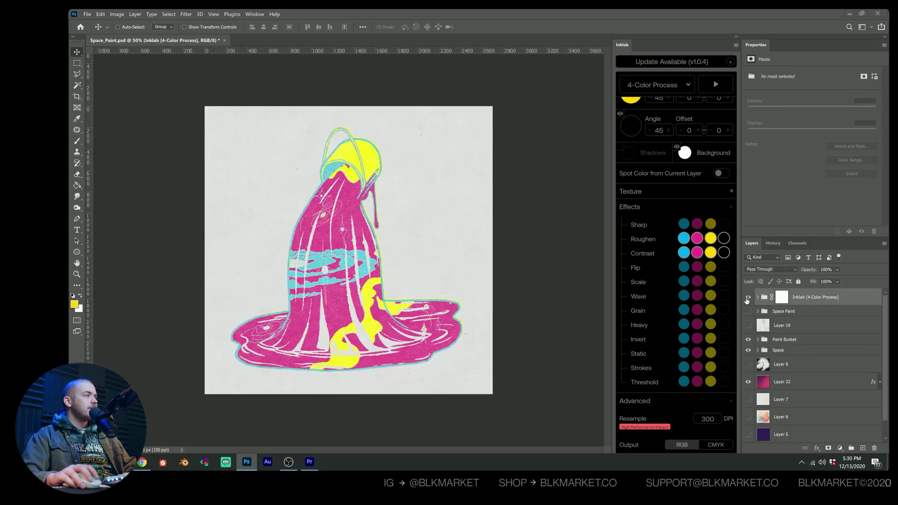